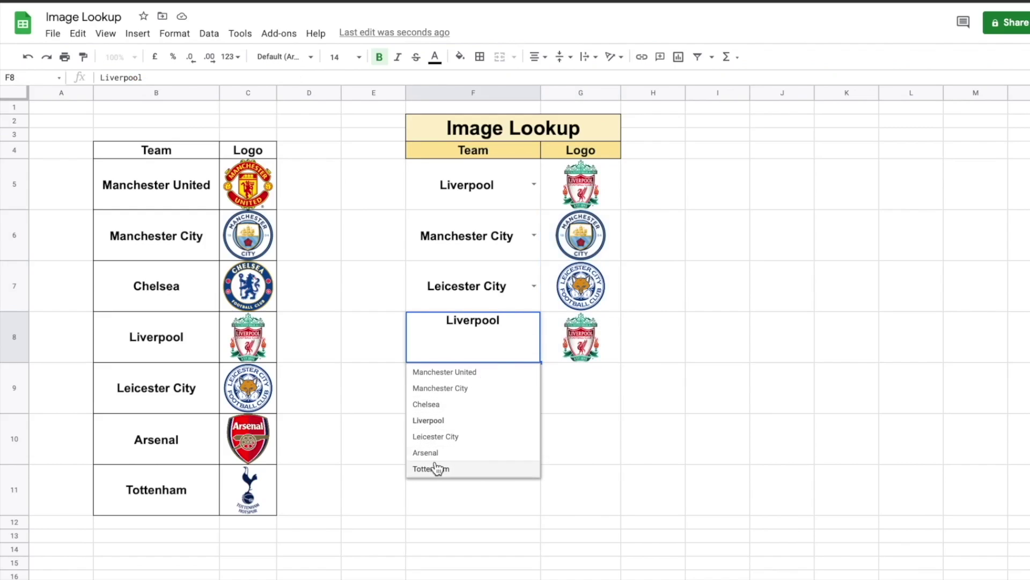
Step: Pick Tottenham in F8, Arsenal in F7 and Manchester United in F6 from the dropdowns
click(434, 468)
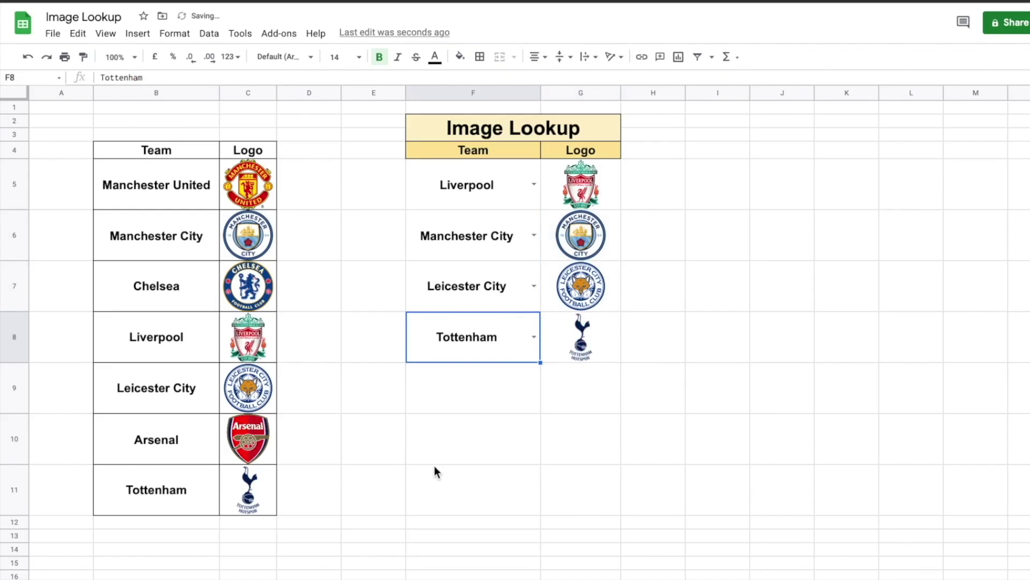
click(532, 286)
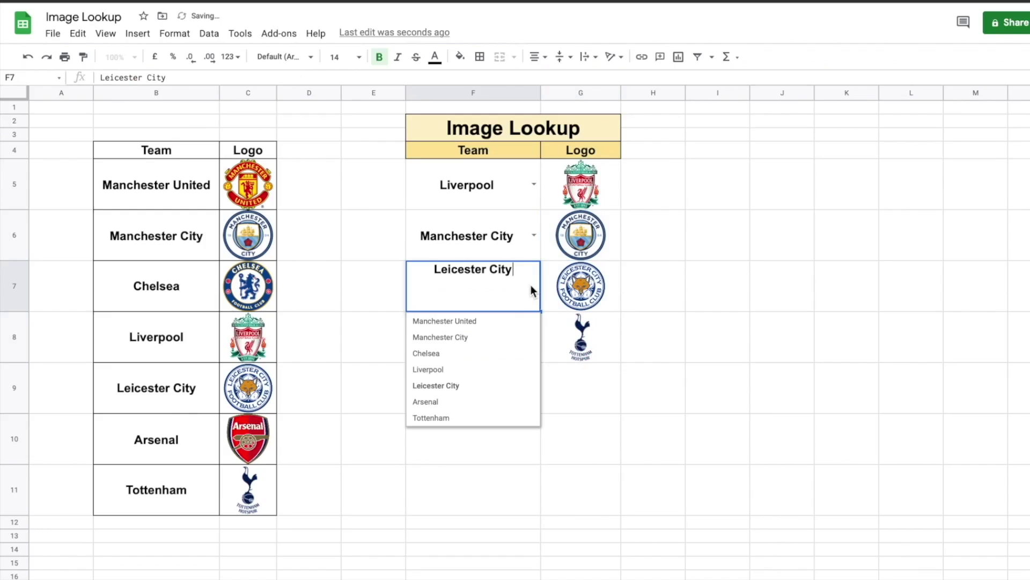
click(432, 403)
click(532, 235)
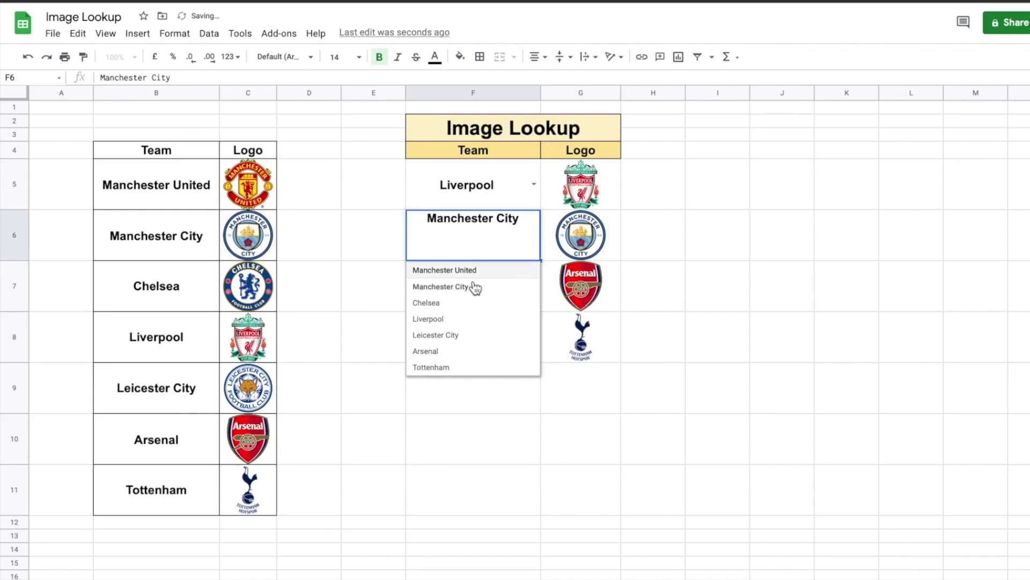
click(445, 270)
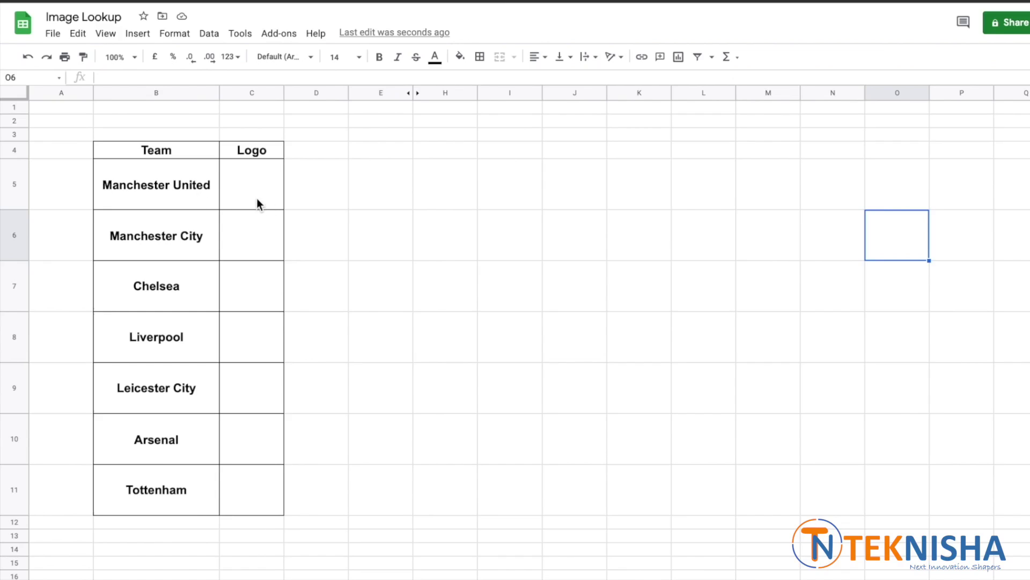
Step: Insert man utd.png from the Drive EPL Logos folder as an in-cell image in C5
click(256, 198)
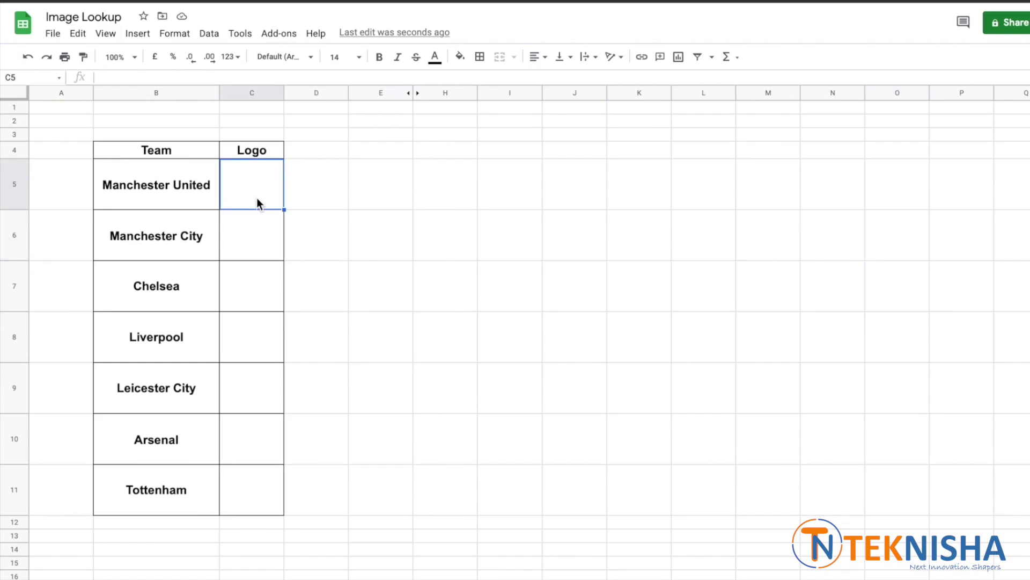
click(138, 34)
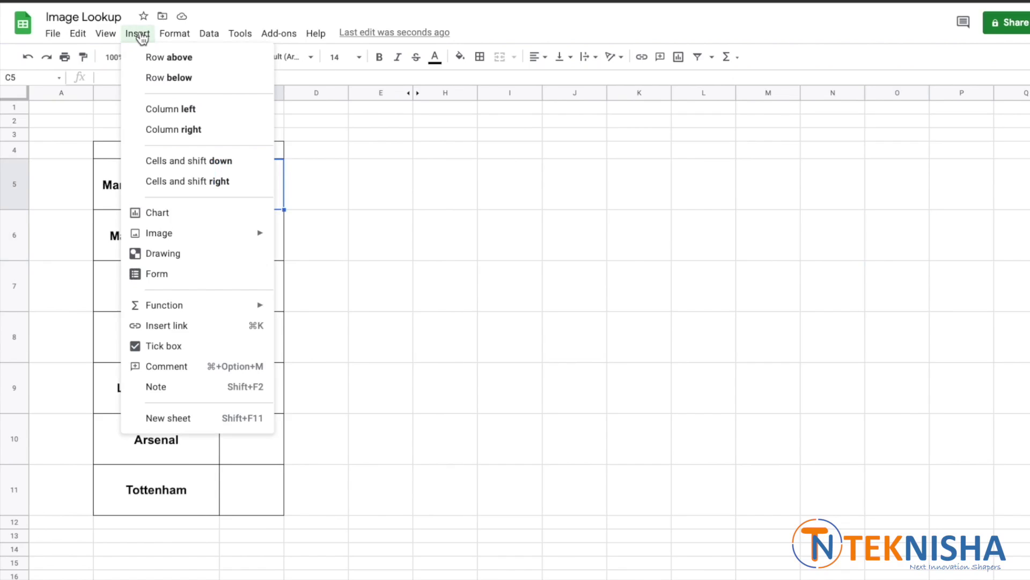
mouse_move(197, 233)
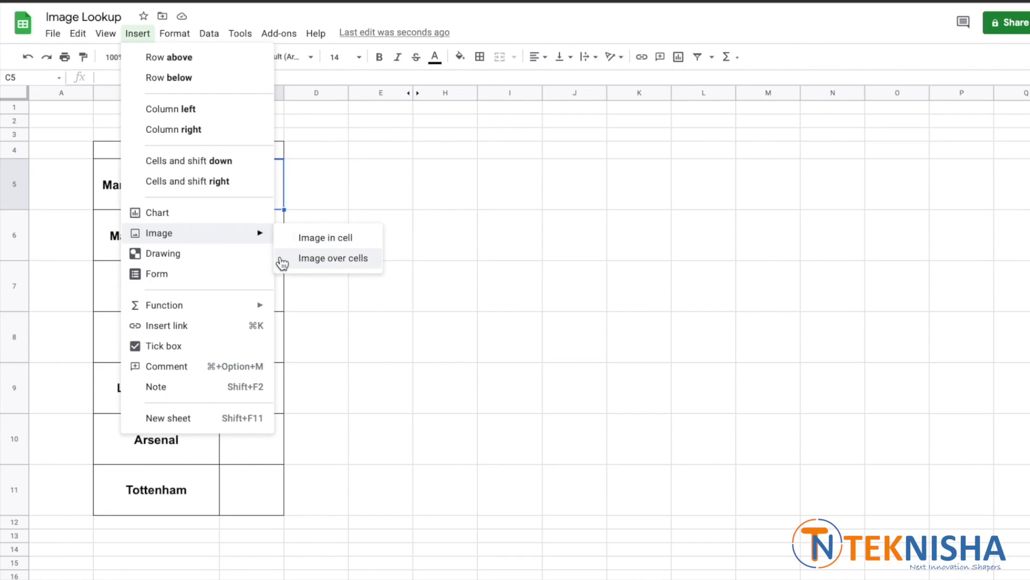
click(306, 239)
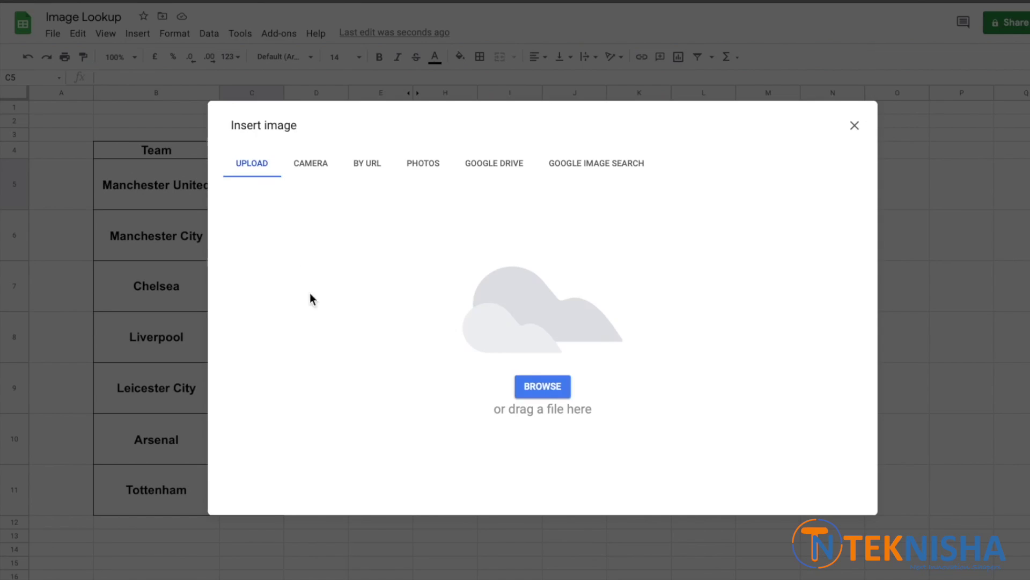
click(499, 167)
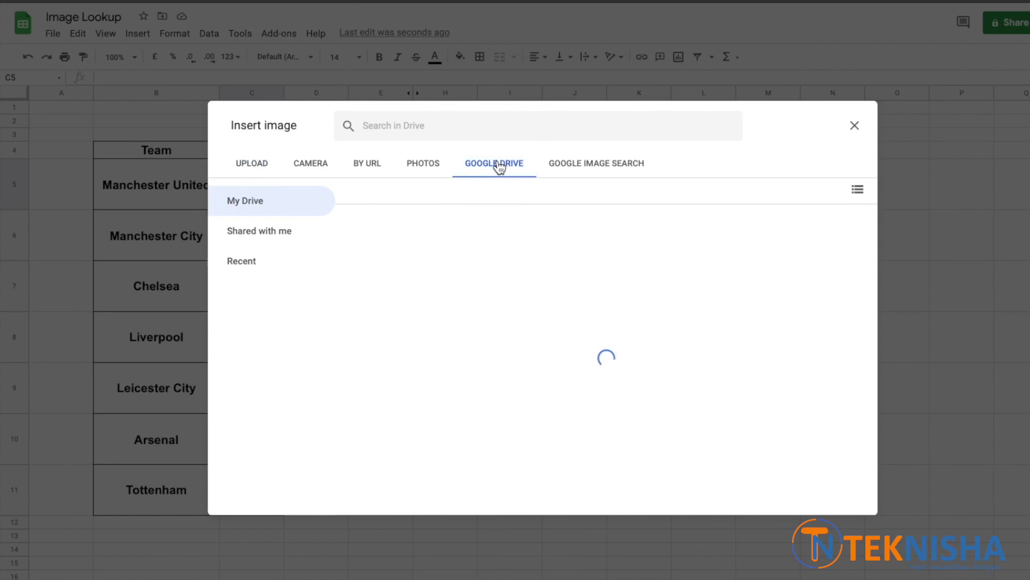
double_click(408, 246)
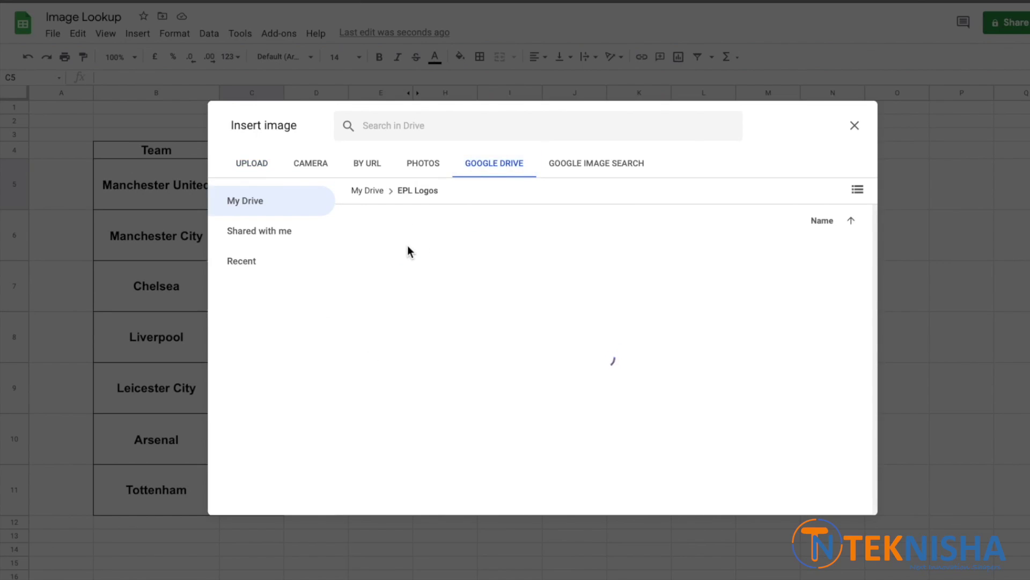
click(416, 399)
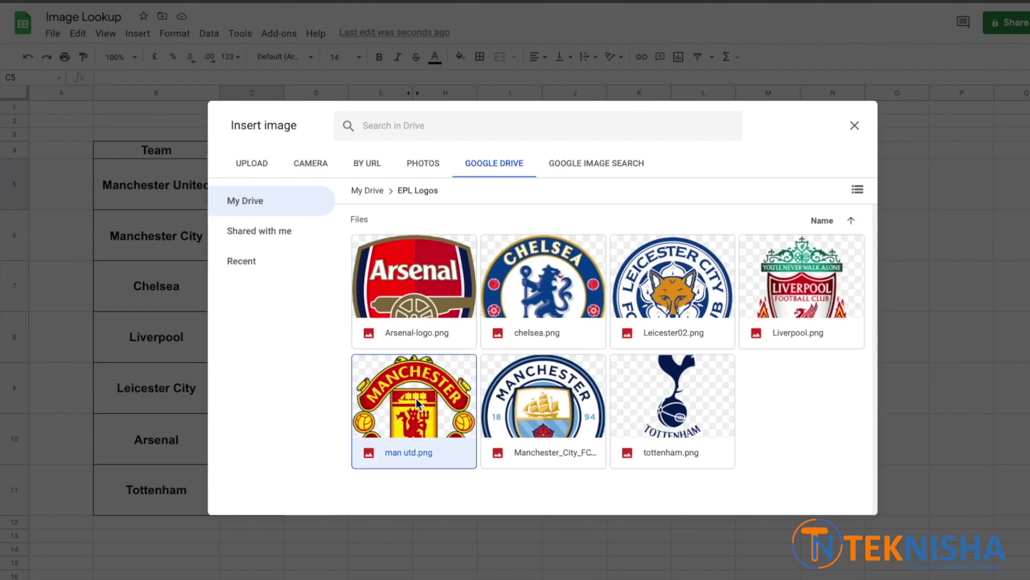
double_click(416, 398)
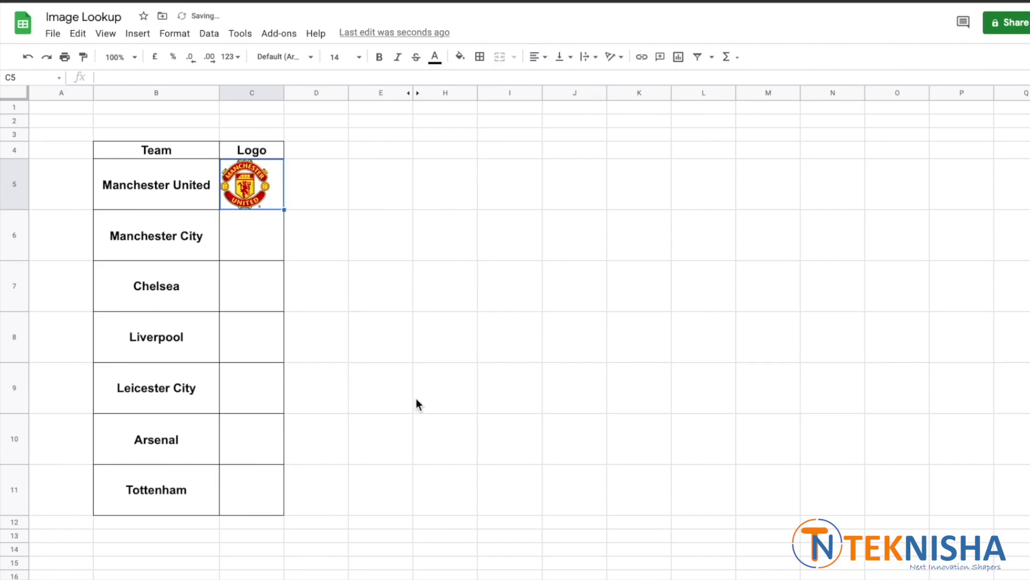
click(262, 247)
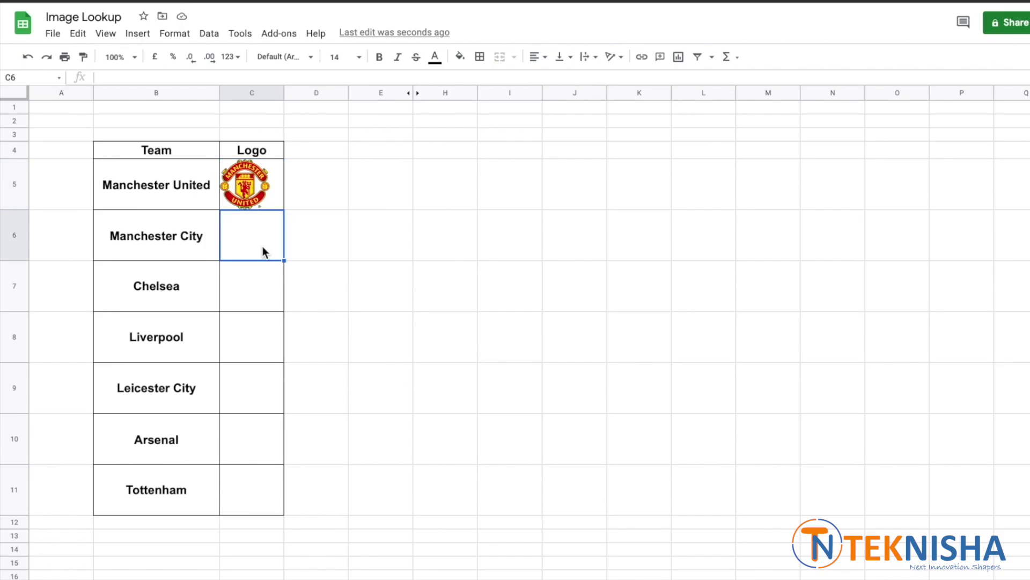
Step: Insert the Manchester City logo from Drive's EPL Logos folder into C6 and check it
click(137, 37)
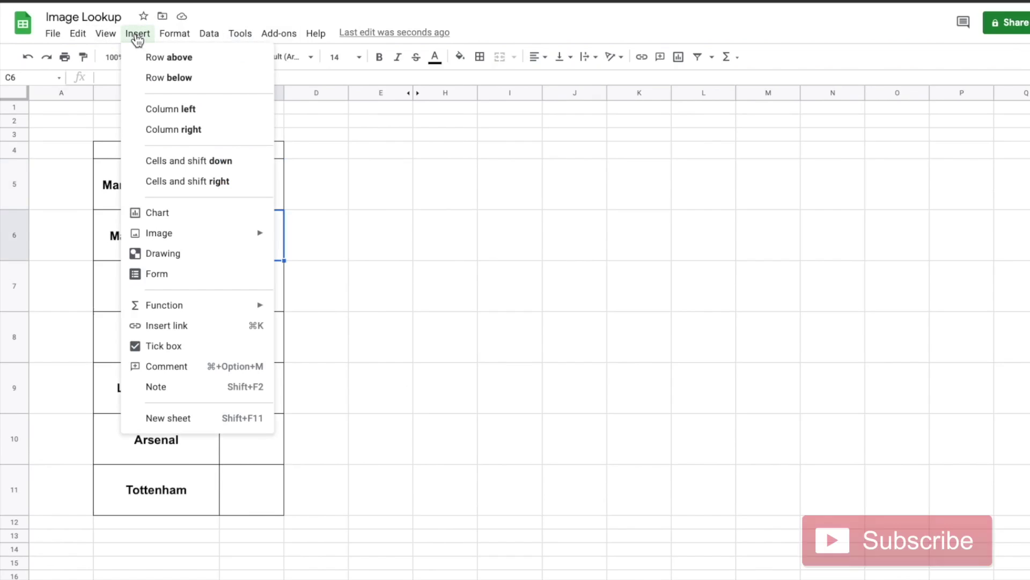
mouse_move(159, 233)
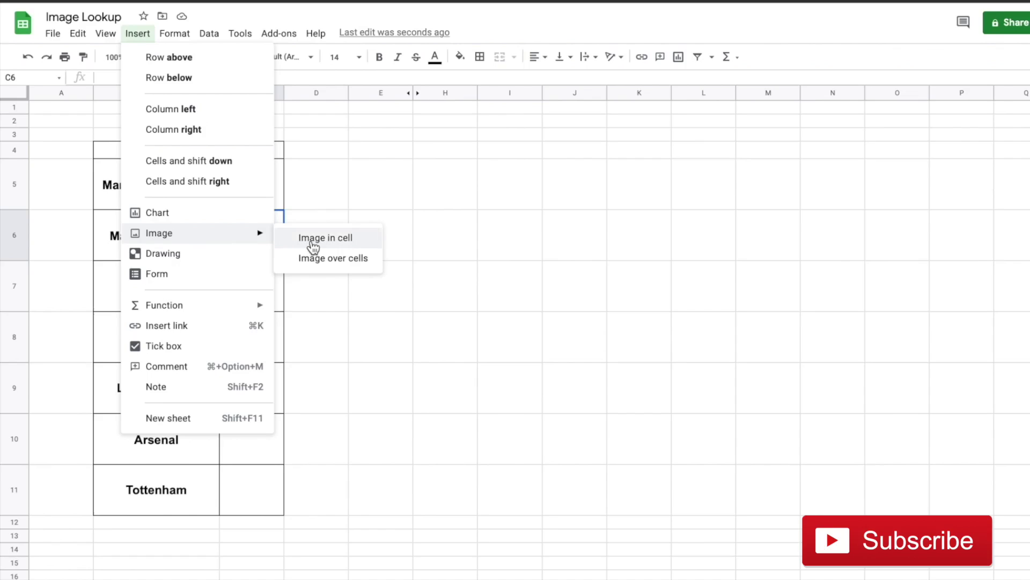
click(313, 241)
click(491, 162)
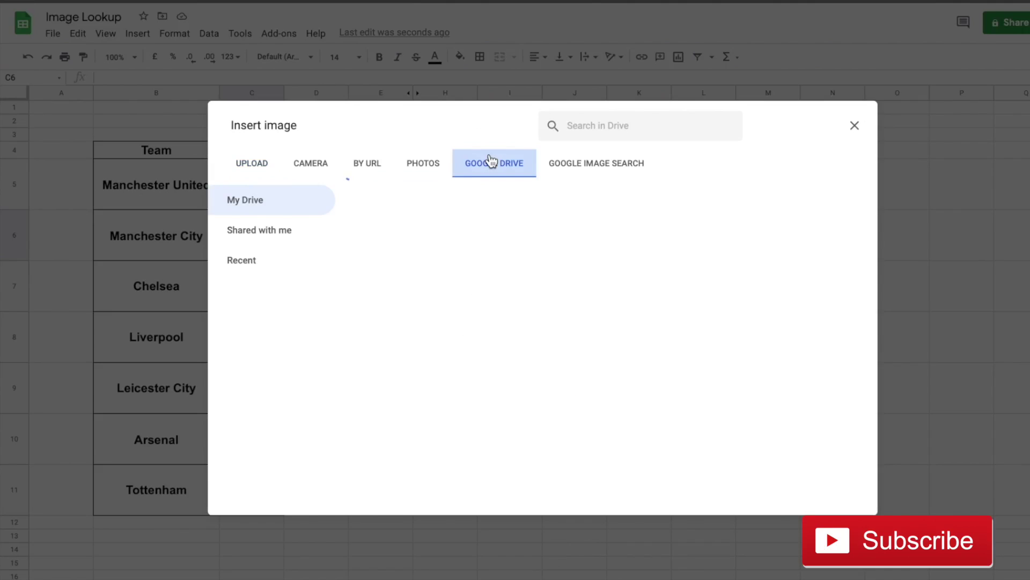
click(402, 249)
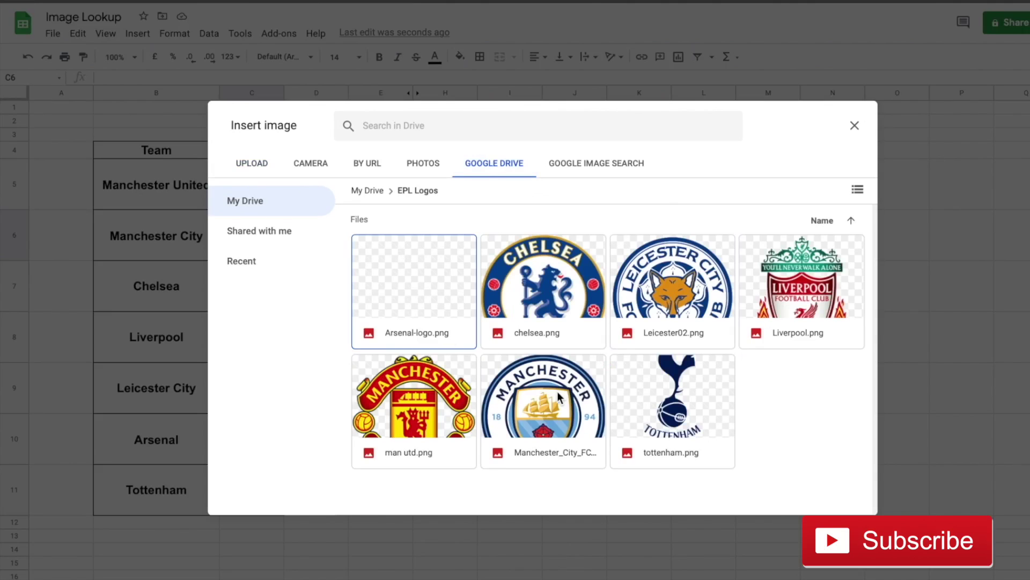
click(557, 392)
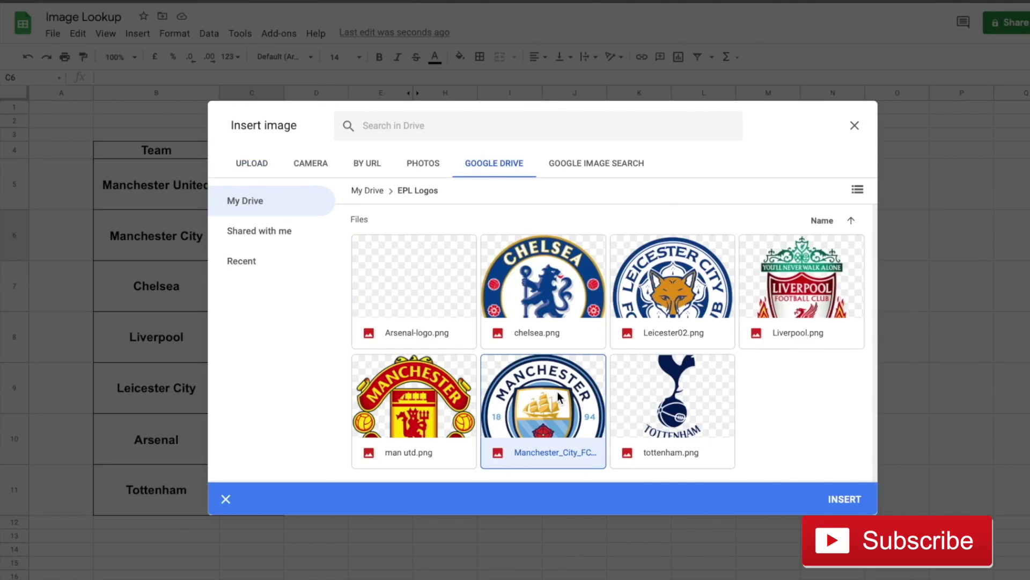
click(845, 498)
click(277, 247)
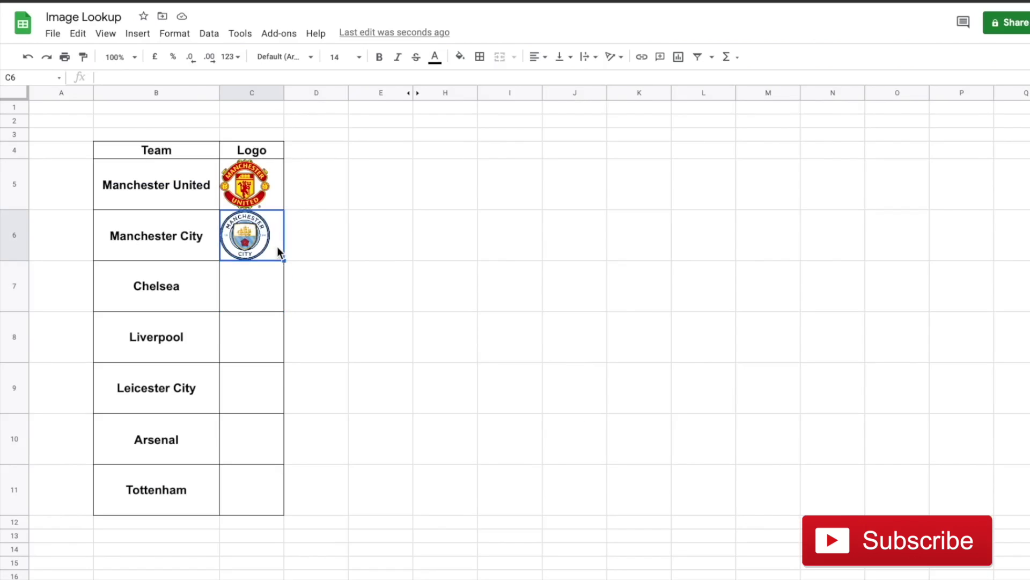
click(257, 297)
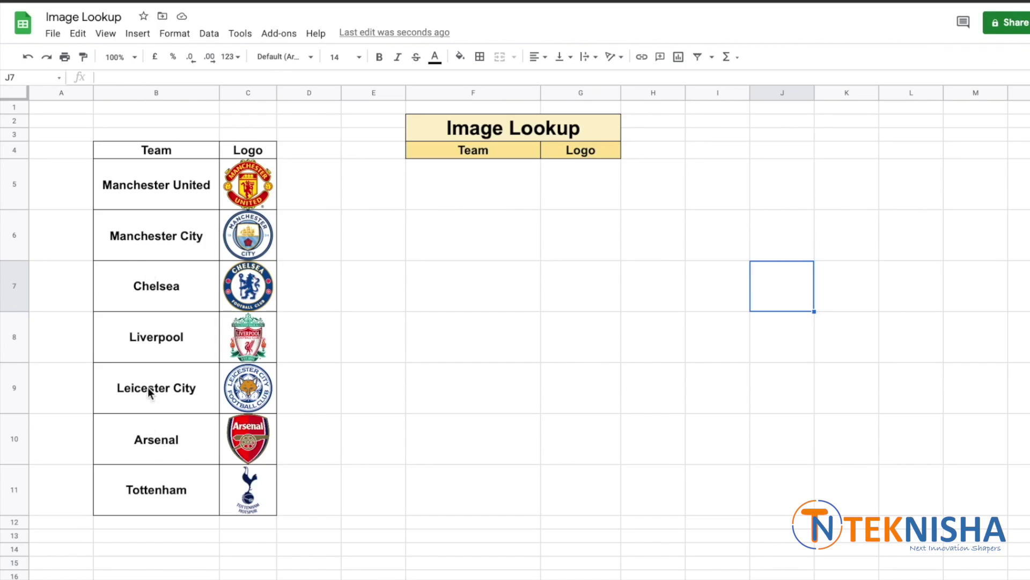
Step: Select F5, the first Team cell of the Image Lookup table
click(468, 186)
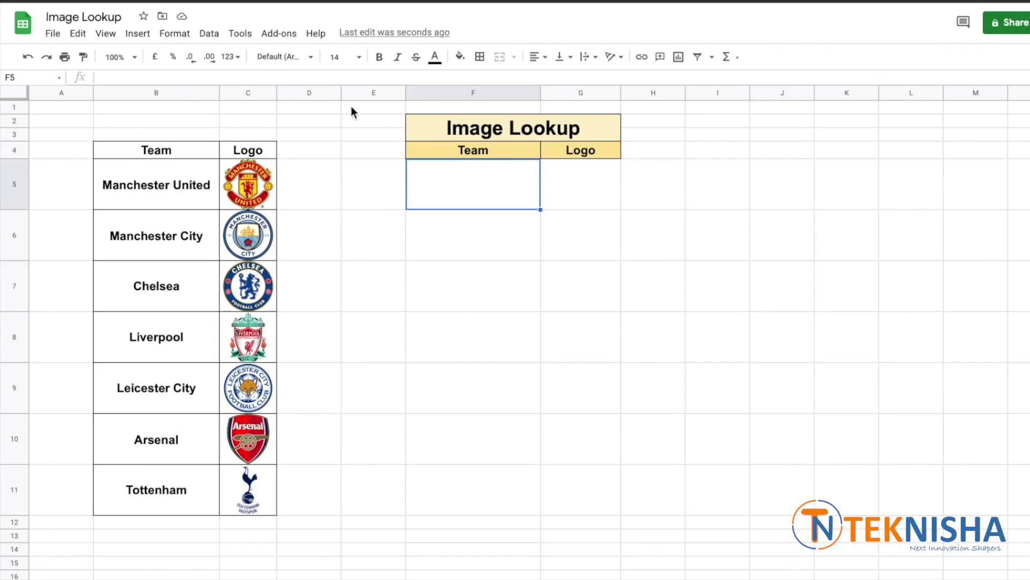
Step: Add a data-validation dropdown to F5 listing the team names from B5:B11
click(206, 35)
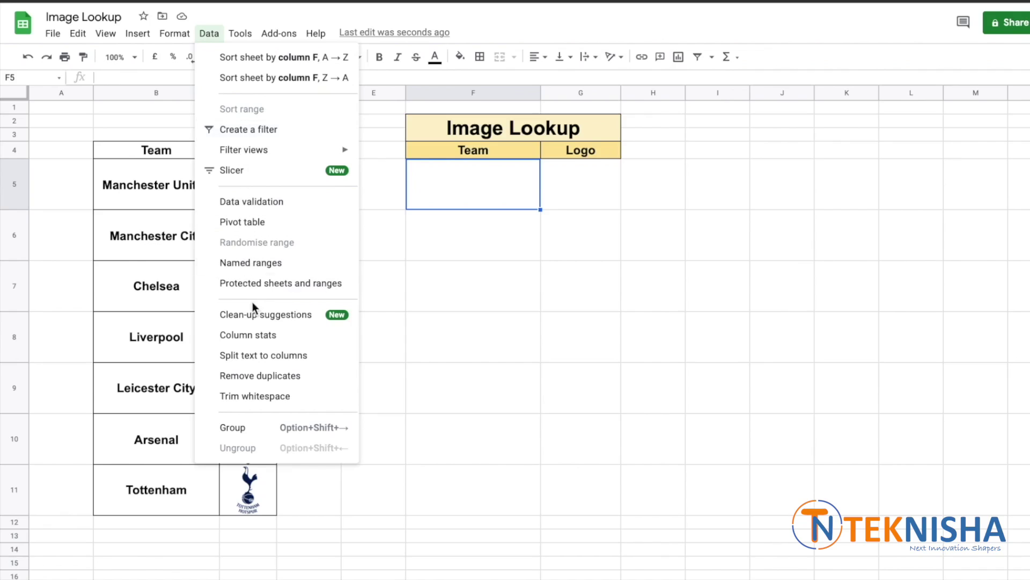
click(282, 208)
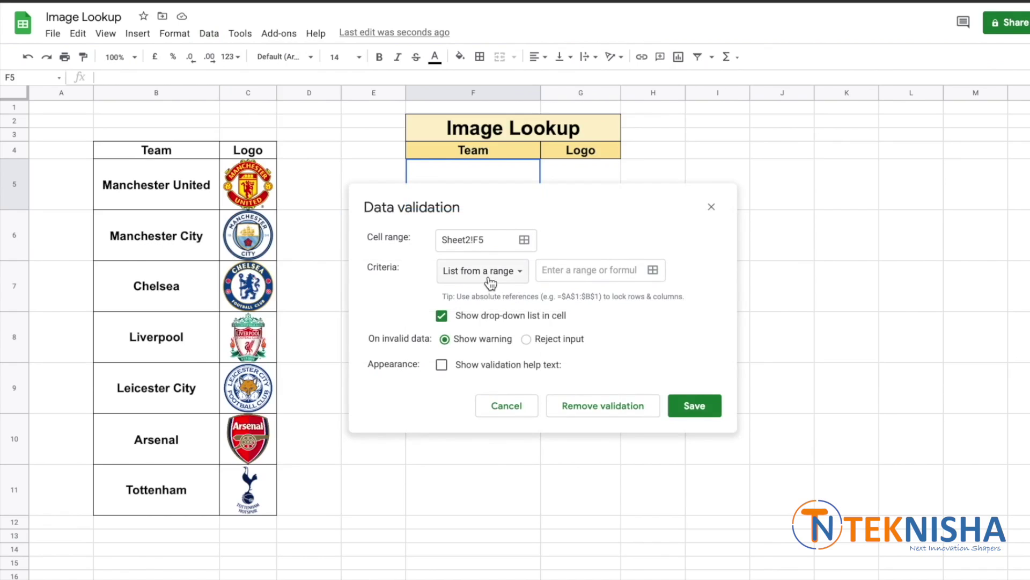
click(652, 270)
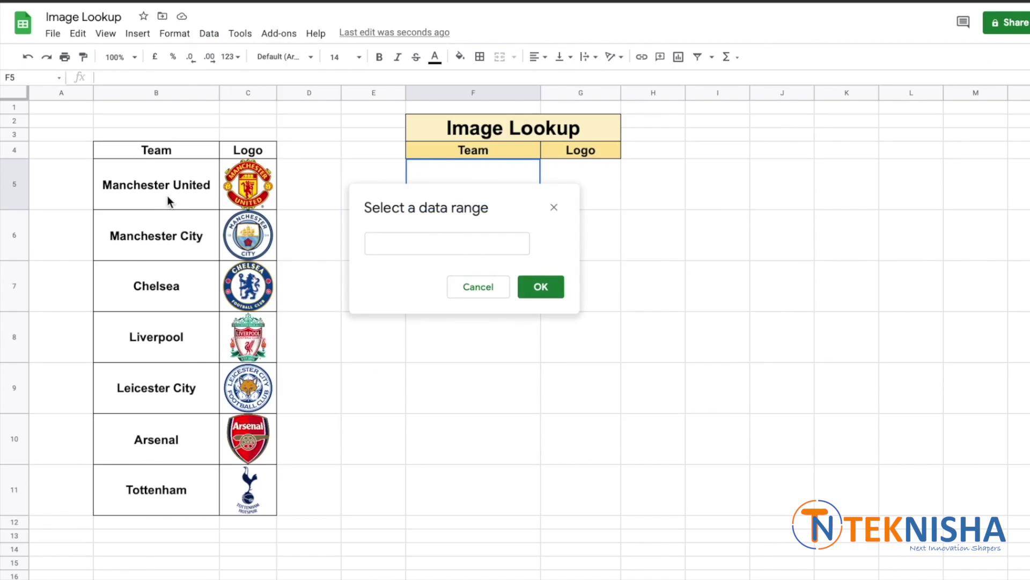
drag(170, 201, 158, 475)
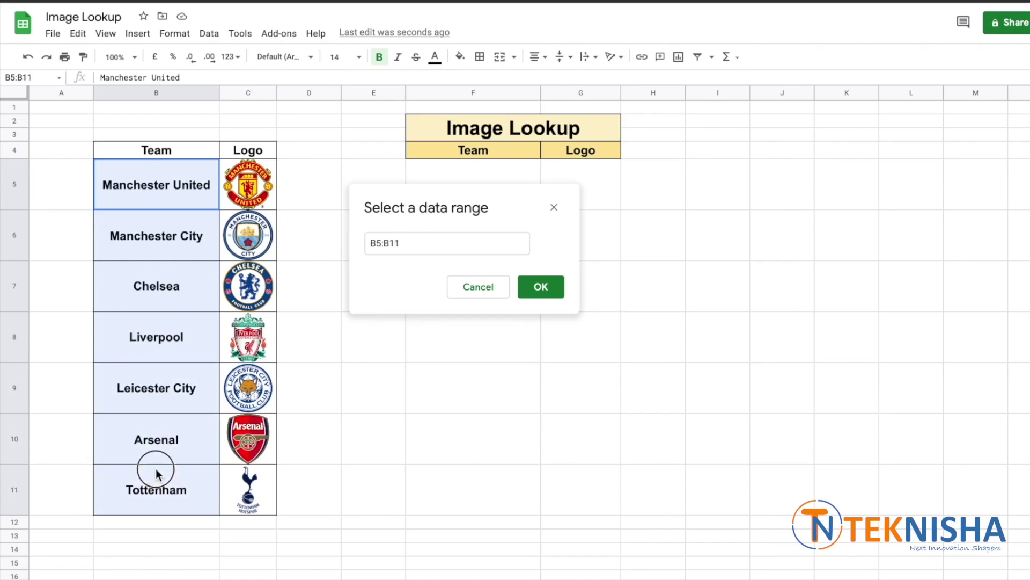
click(553, 288)
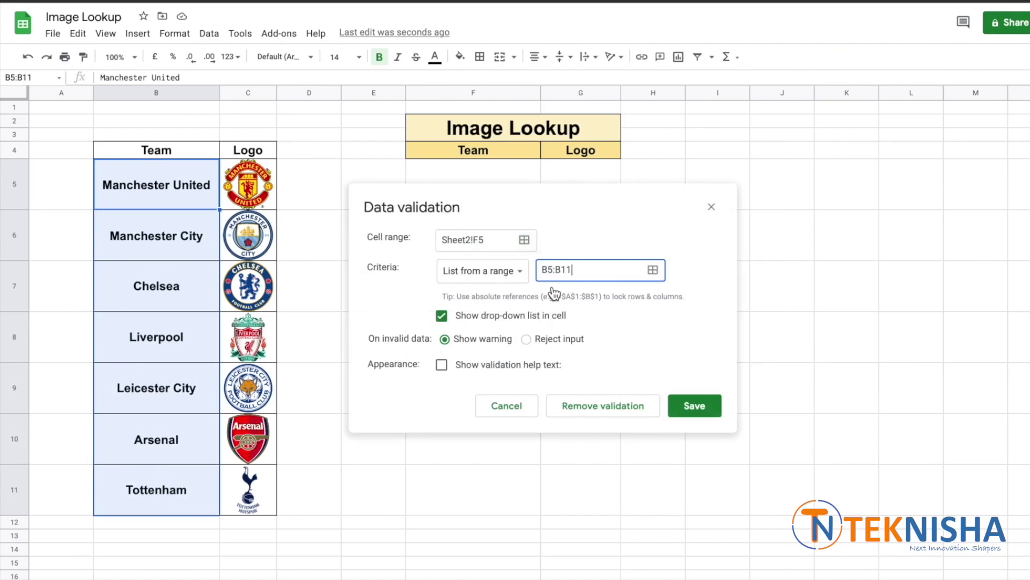
click(708, 406)
click(535, 206)
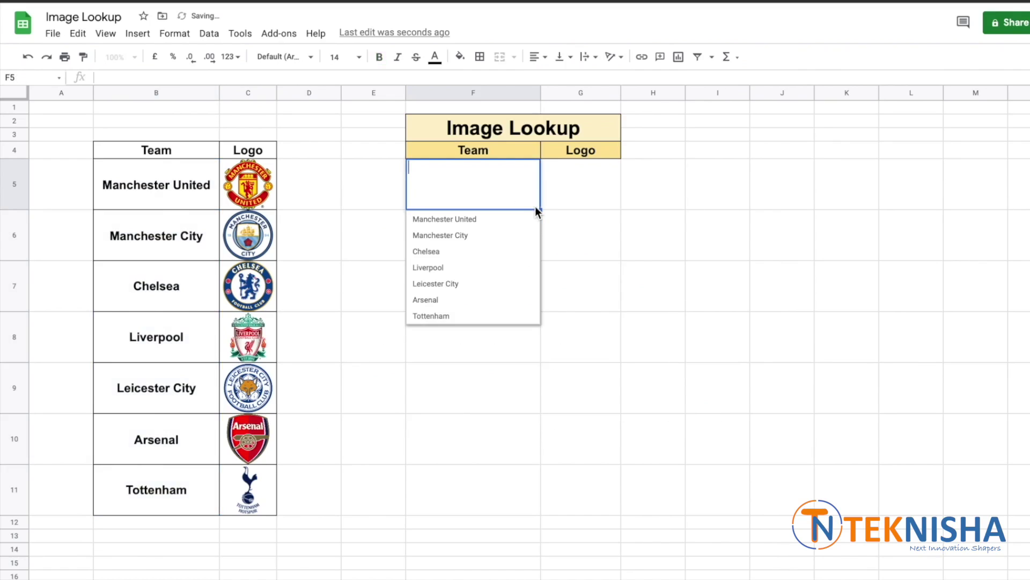
Step: Choose Manchester United in F5 and paste its dropdown into F6:F8
click(487, 222)
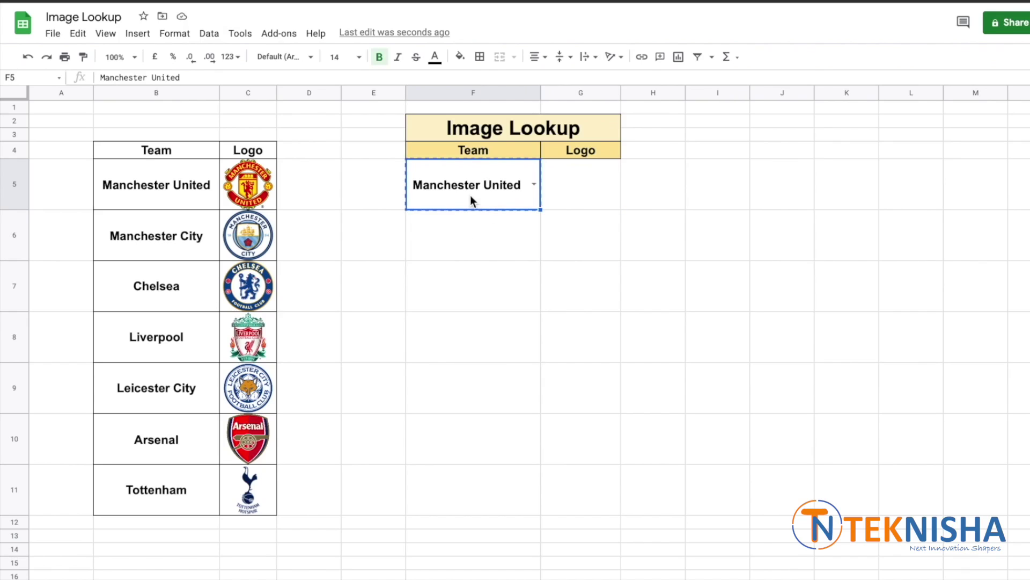
drag(474, 229, 465, 322)
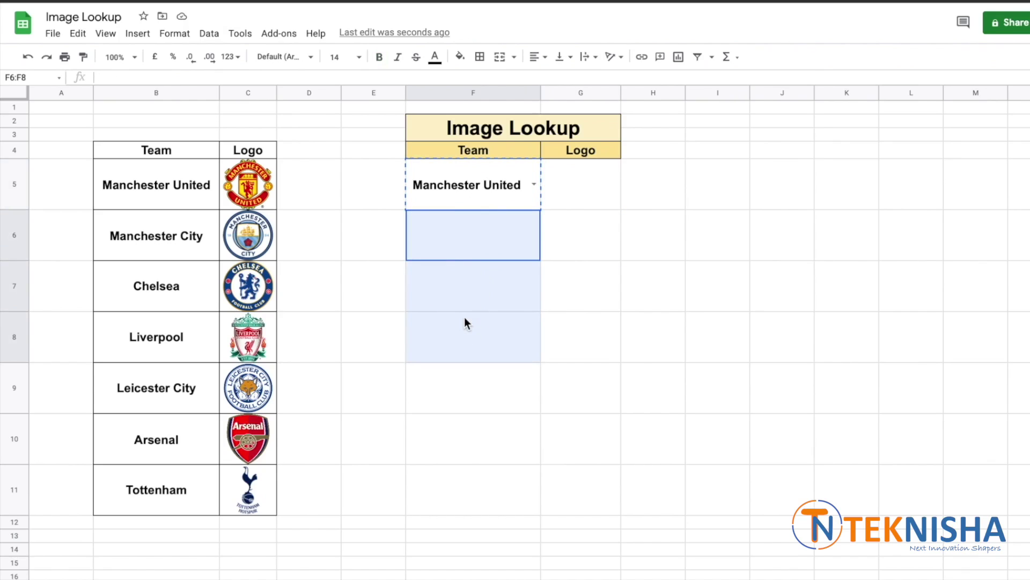
text(Manchester United Manchester United Manchester United)
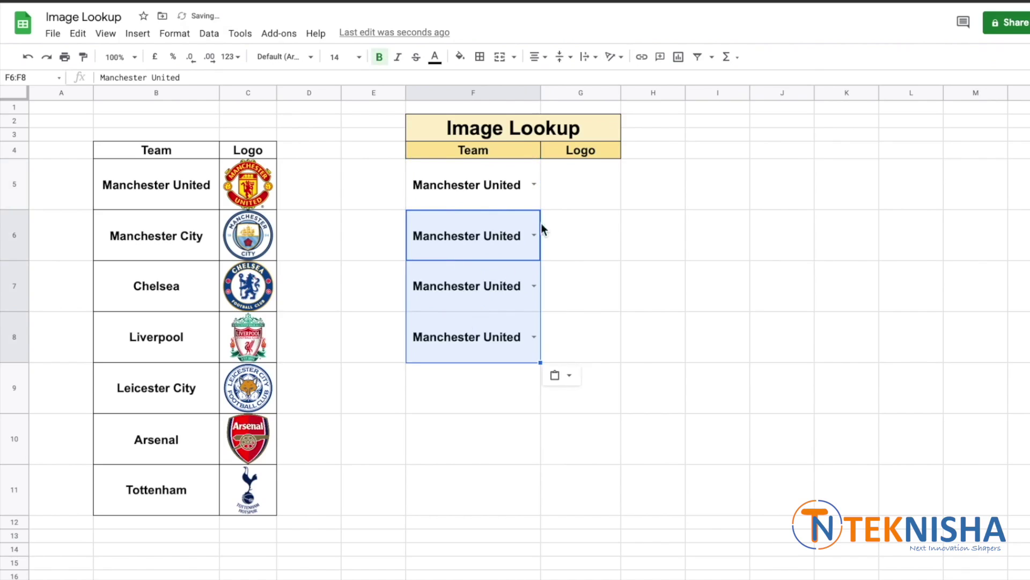
Step: Set F6 to Manchester City, F7 to Leicester City and F8 to Liverpool
click(534, 235)
click(471, 286)
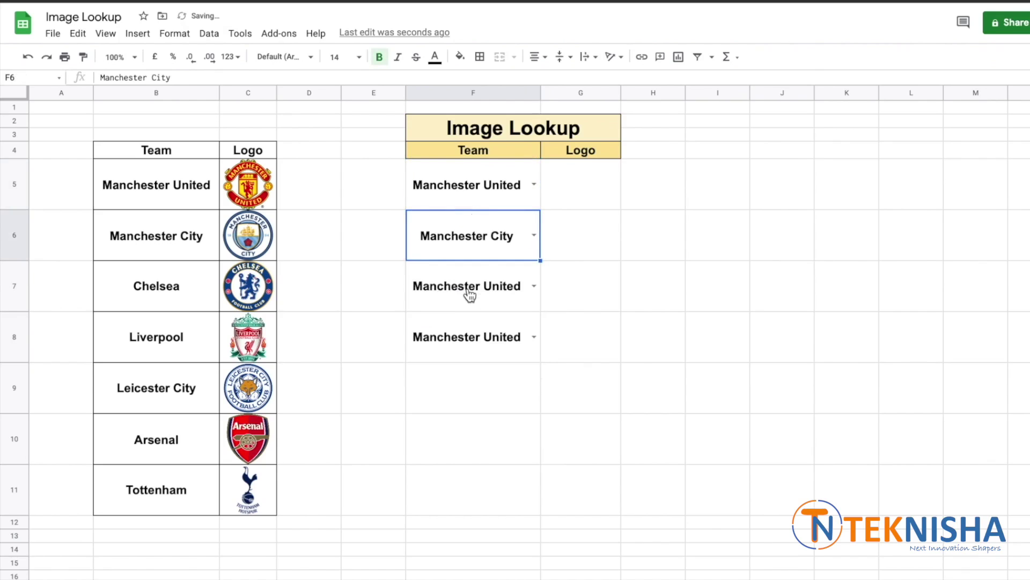
click(534, 287)
click(459, 385)
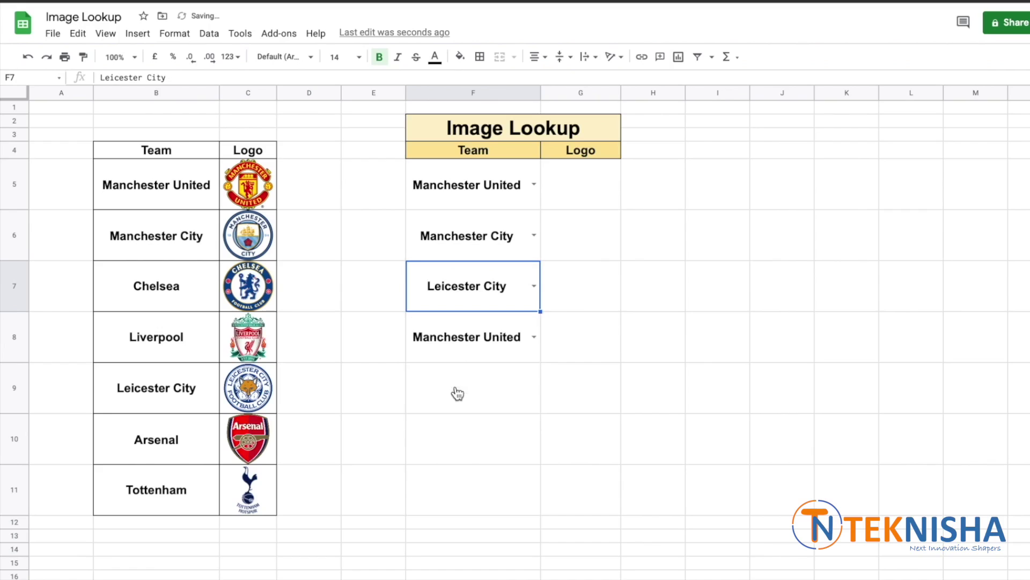
click(533, 337)
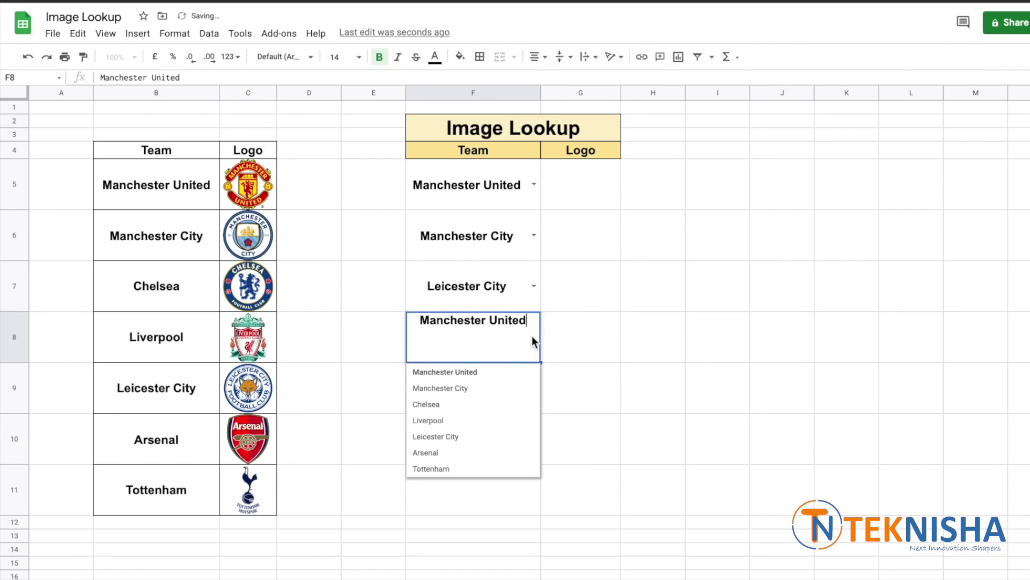
click(455, 423)
click(600, 193)
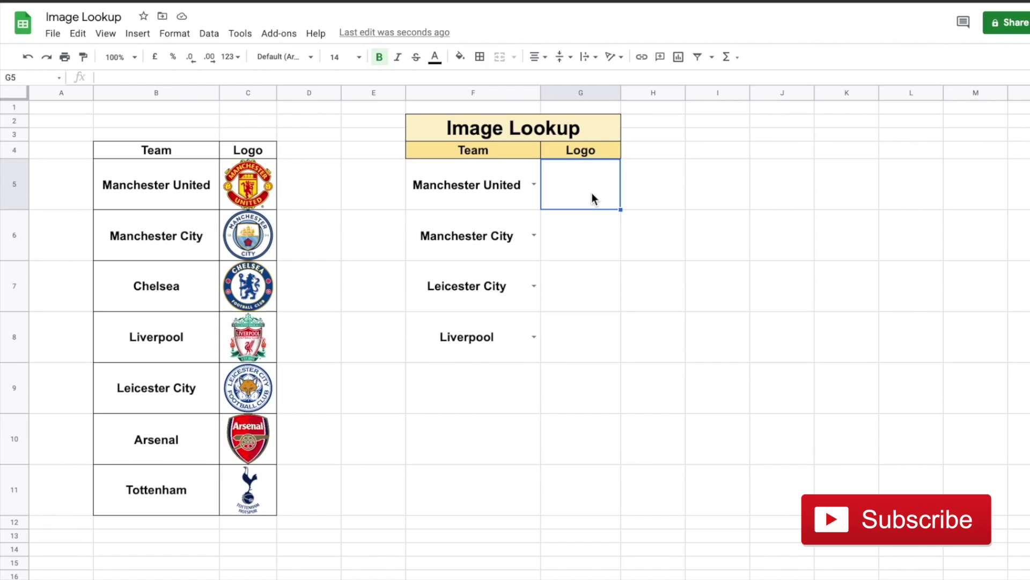
text(=ind)
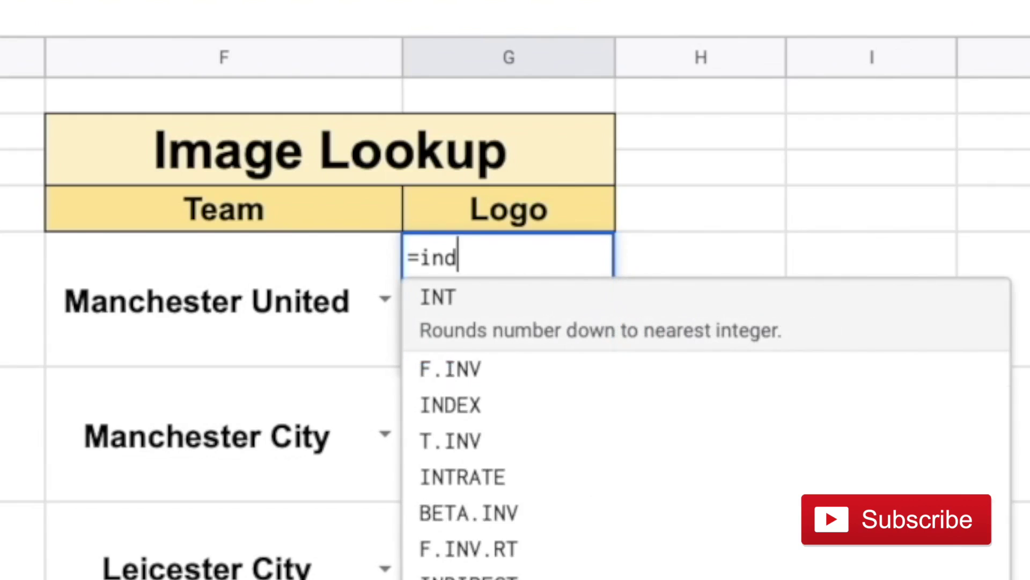
text(ex()
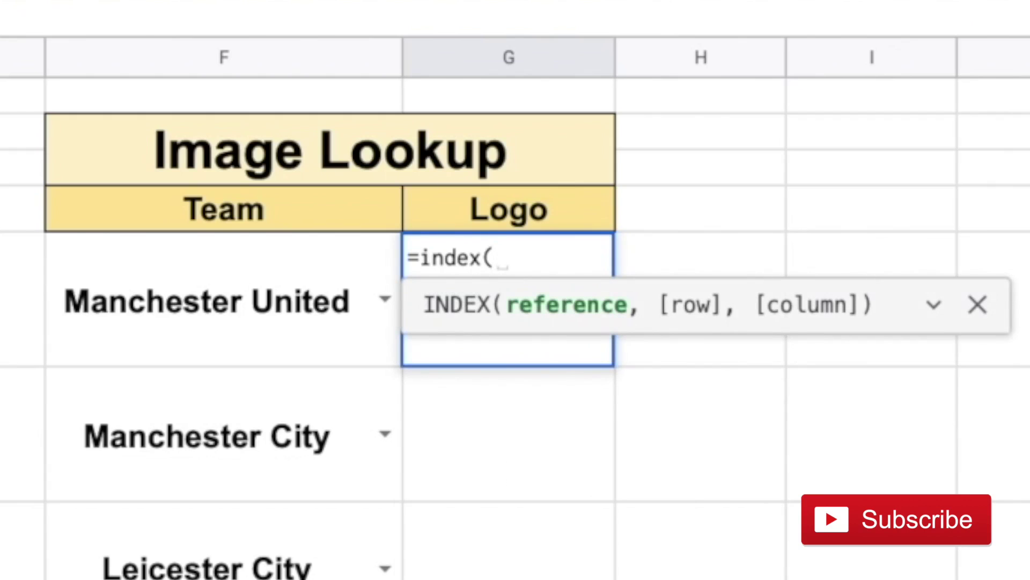
Step: Start G5's INDEX formula with the absolute table range $B$5:$C$11
mouse_move(207, 145)
mouse_down()
mouse_move(304, 302)
mouse_move(336, 569)
mouse_up()
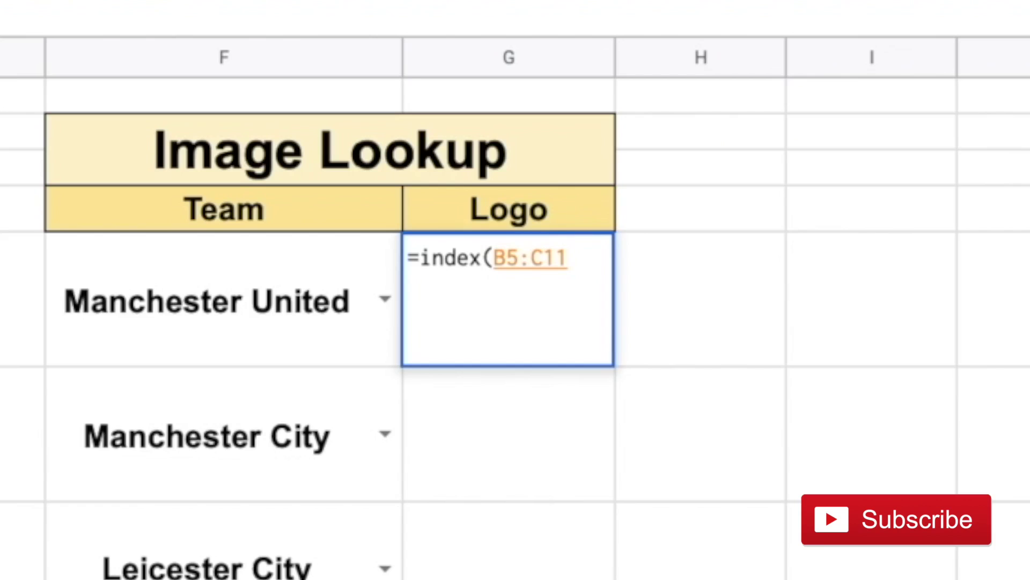
text(,)
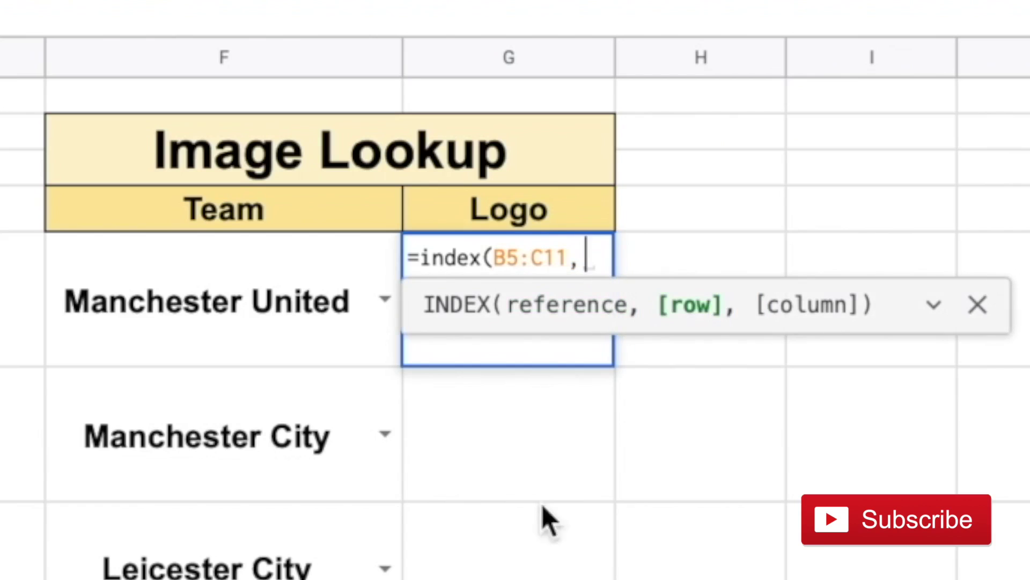
drag(491, 258, 574, 259)
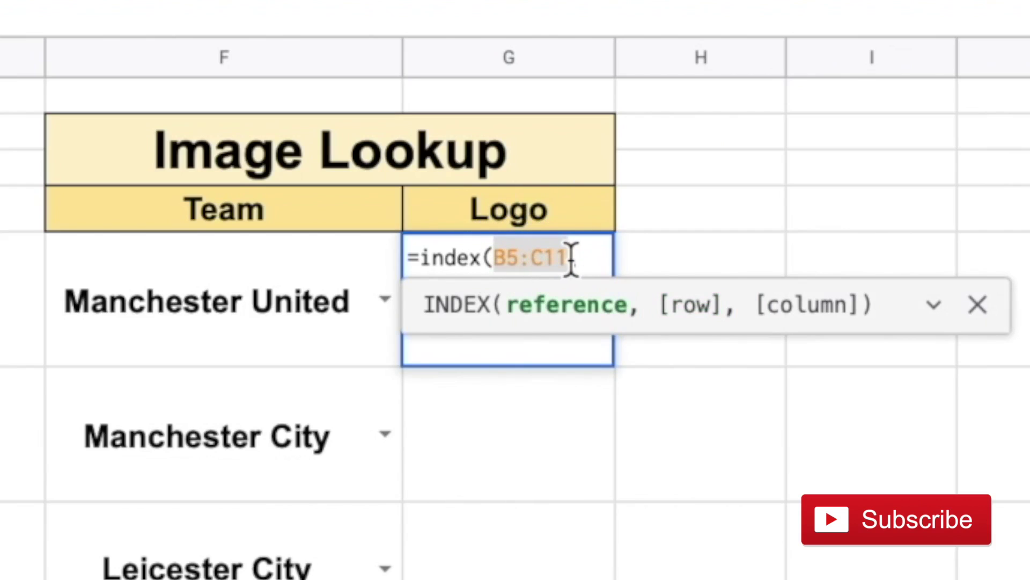
key(F4)
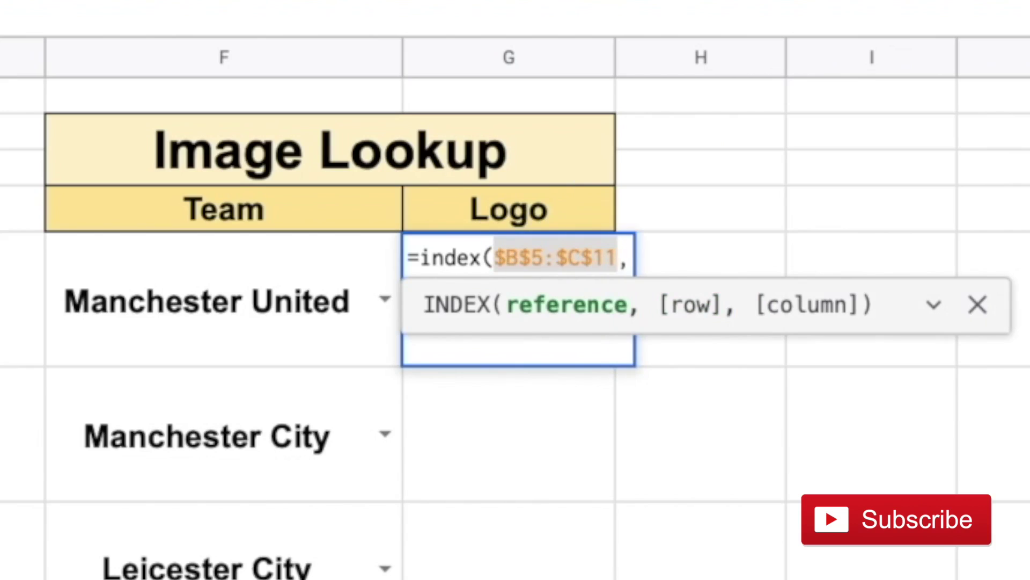
click(628, 258)
text(ma)
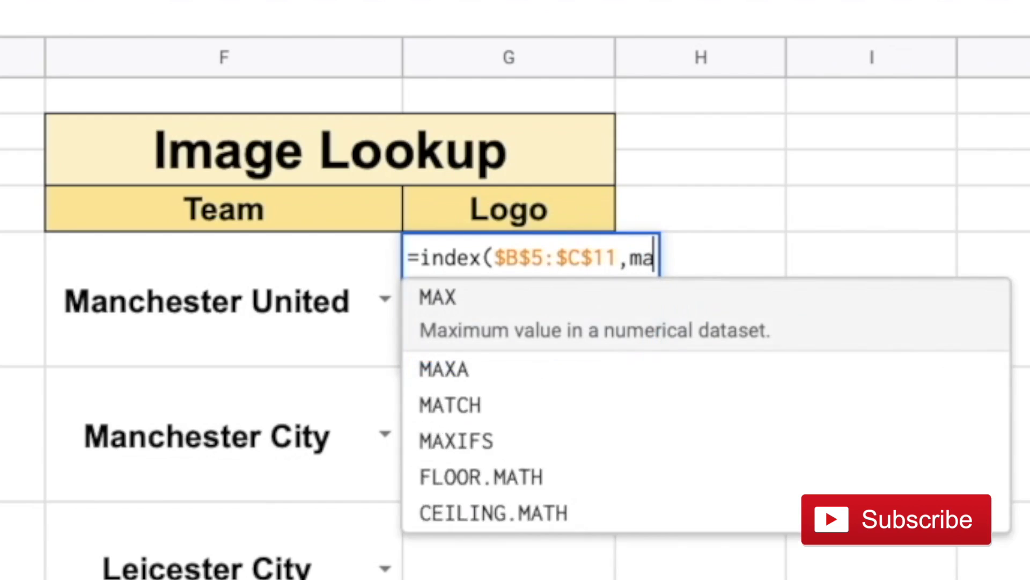
text(tch()
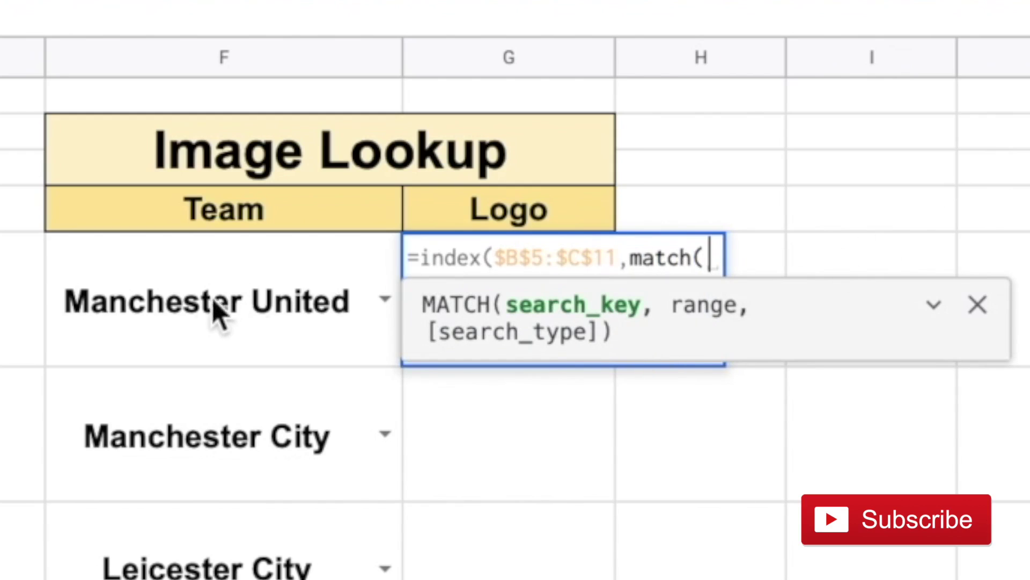
Step: Complete the formula with MATCH(F5,$B$5:$B$11,0) and column 2, then enter it
click(192, 305)
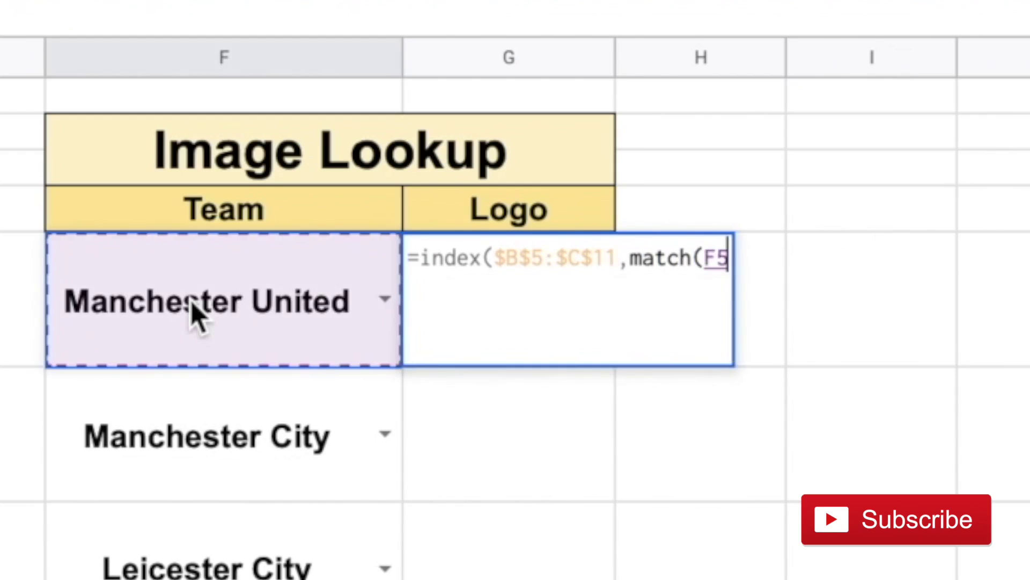
text(,)
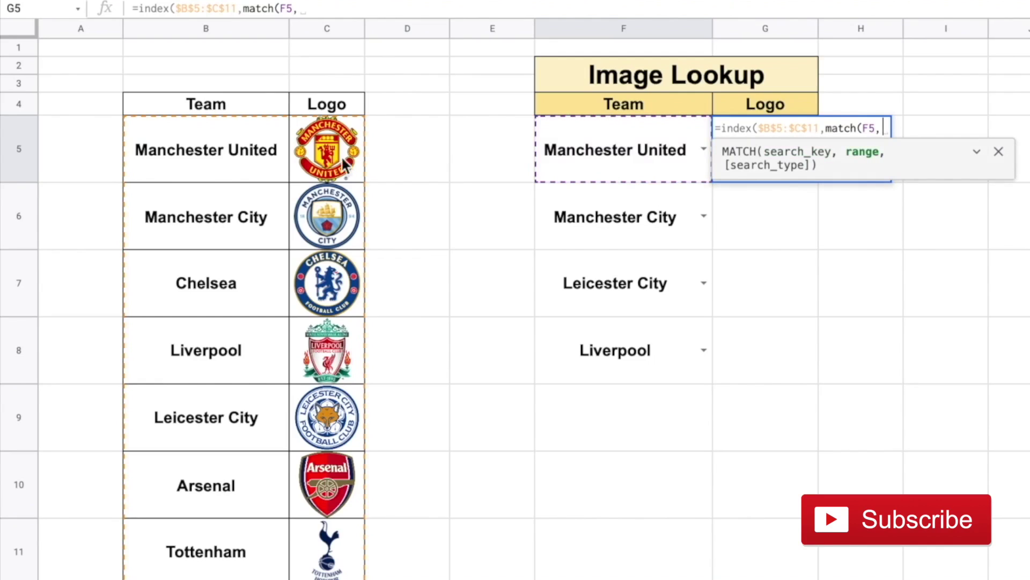
click(233, 163)
drag(233, 164, 214, 569)
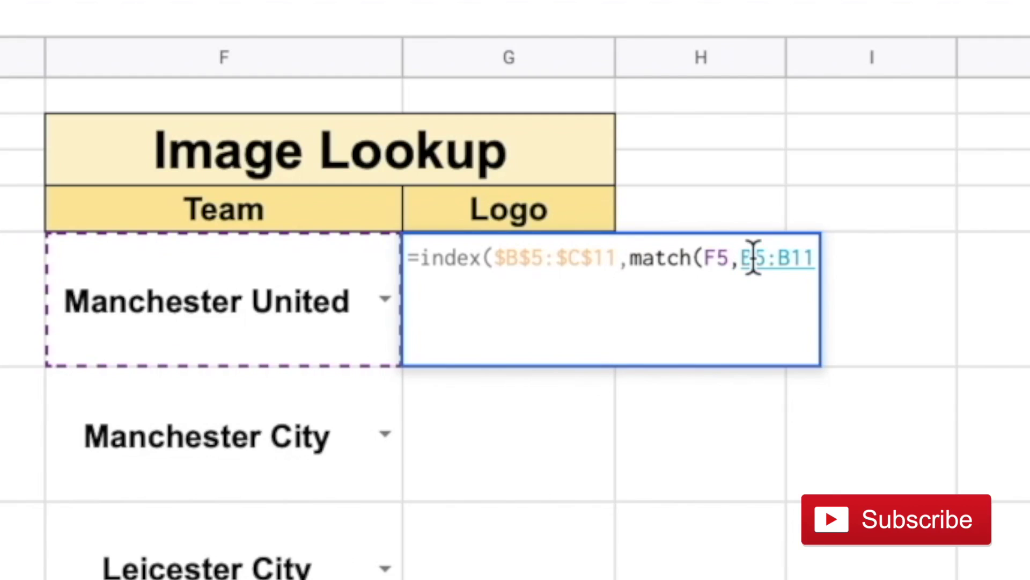
drag(880, 130, 918, 129)
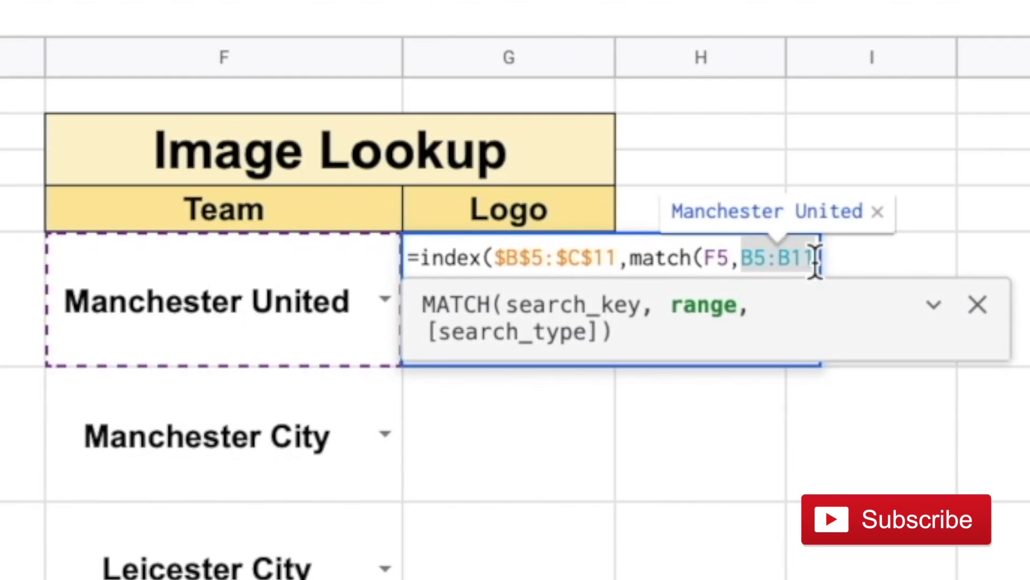
key(F4)
text(,)
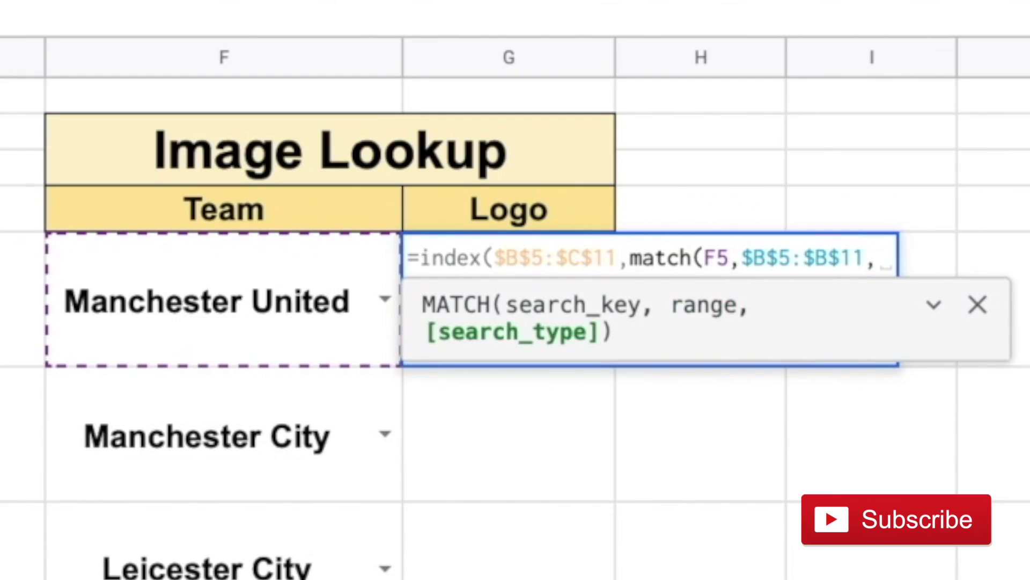
text(0))
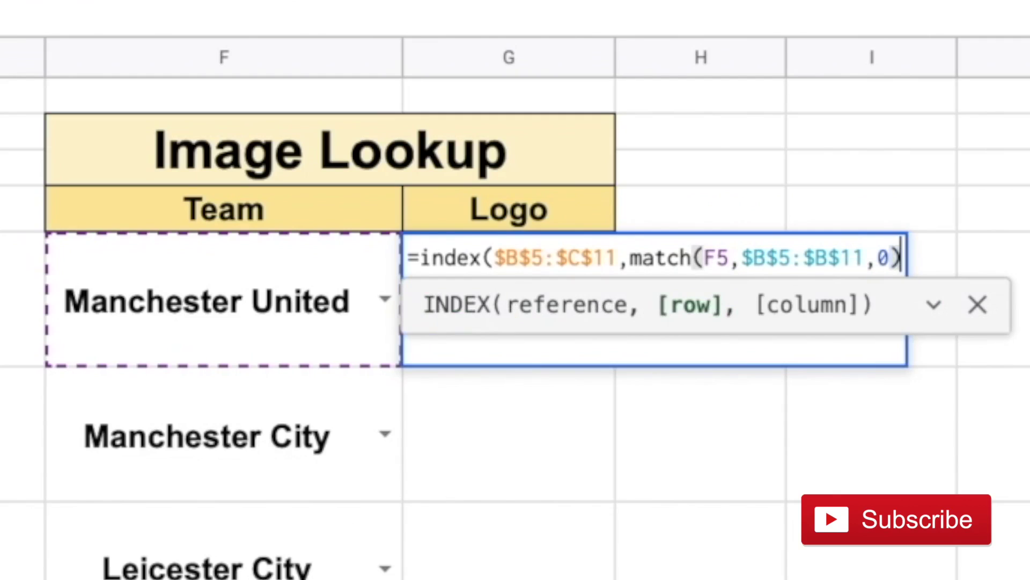
text(,)
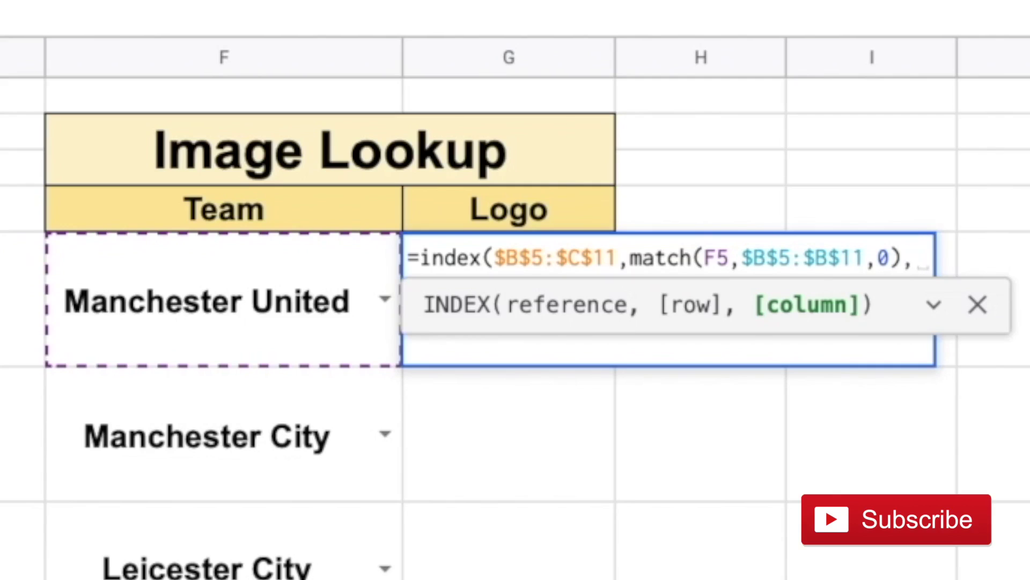
text(2))
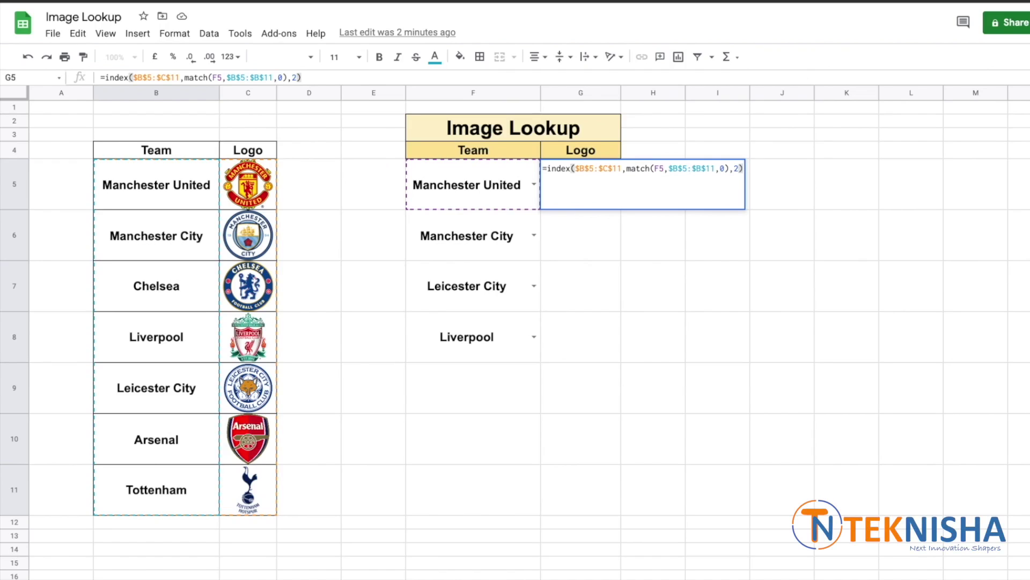
key(Return)
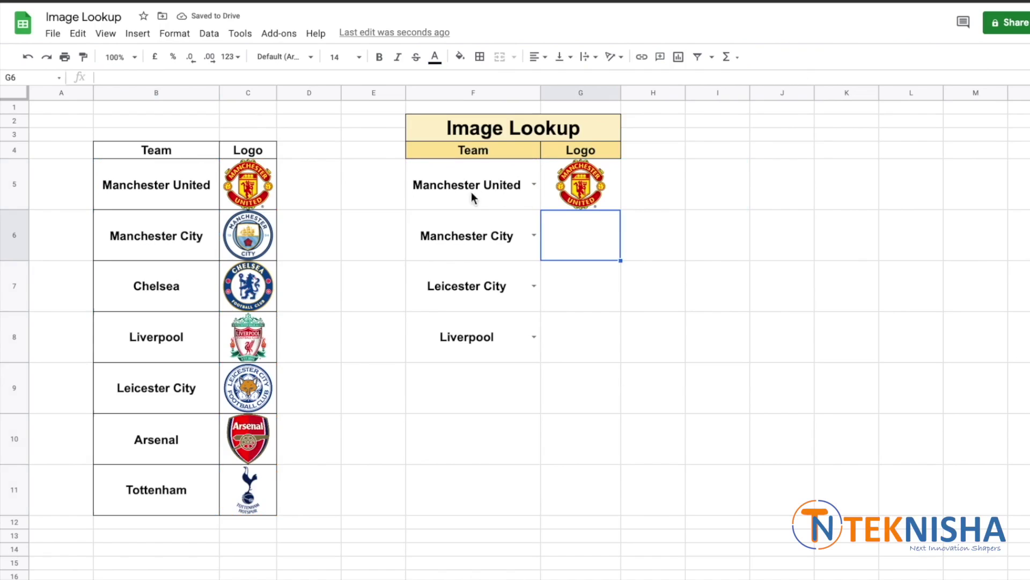
Step: Switch F5 to Arsenal, then Liverpool, and select G5 to view its formula
click(536, 186)
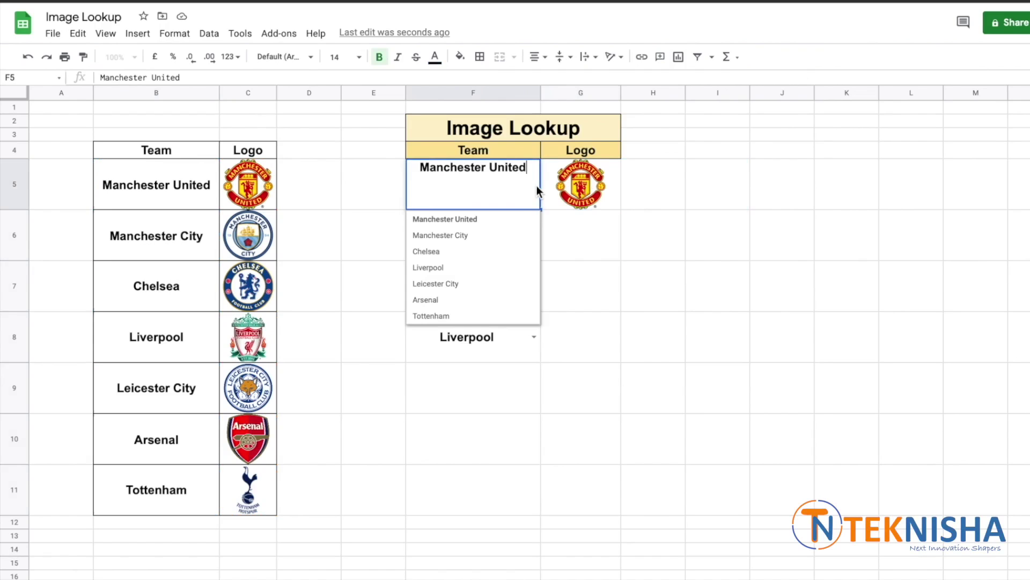
click(464, 302)
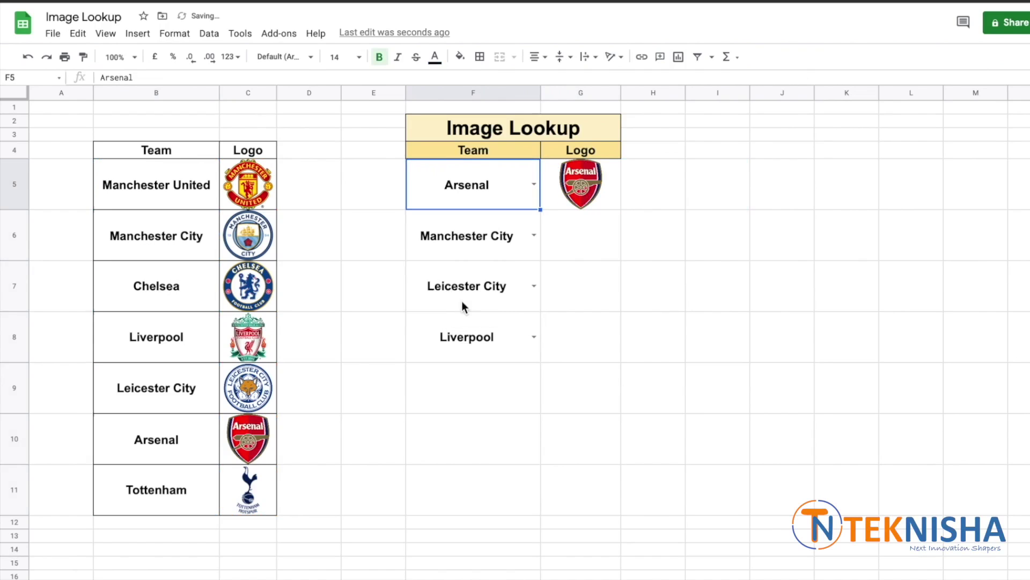
click(534, 185)
click(468, 271)
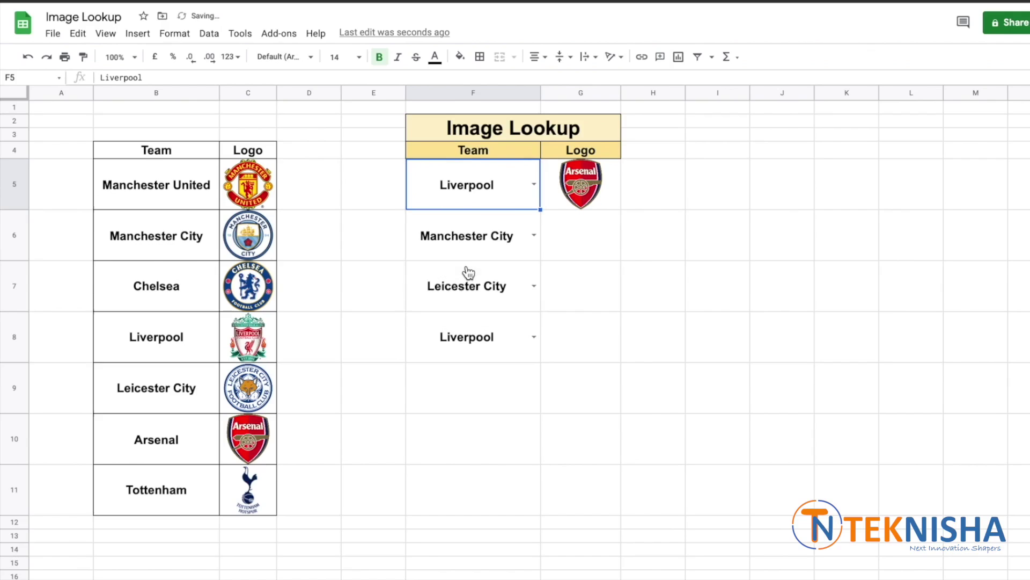
click(601, 200)
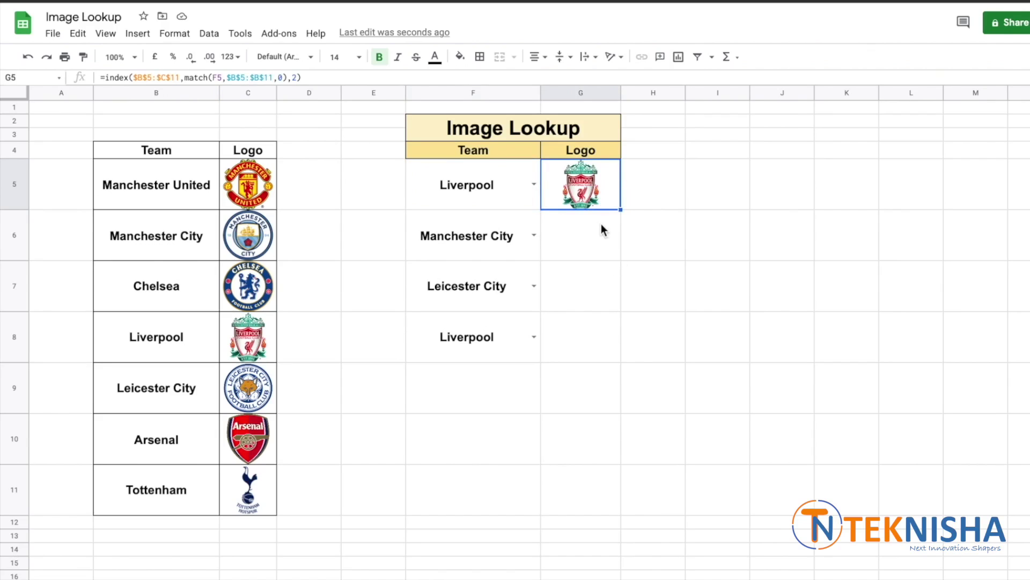
Step: Copy the G5 logo formula into G6:G8
key(ctrl+c)
drag(598, 235, 587, 329)
key(ctrl+v)
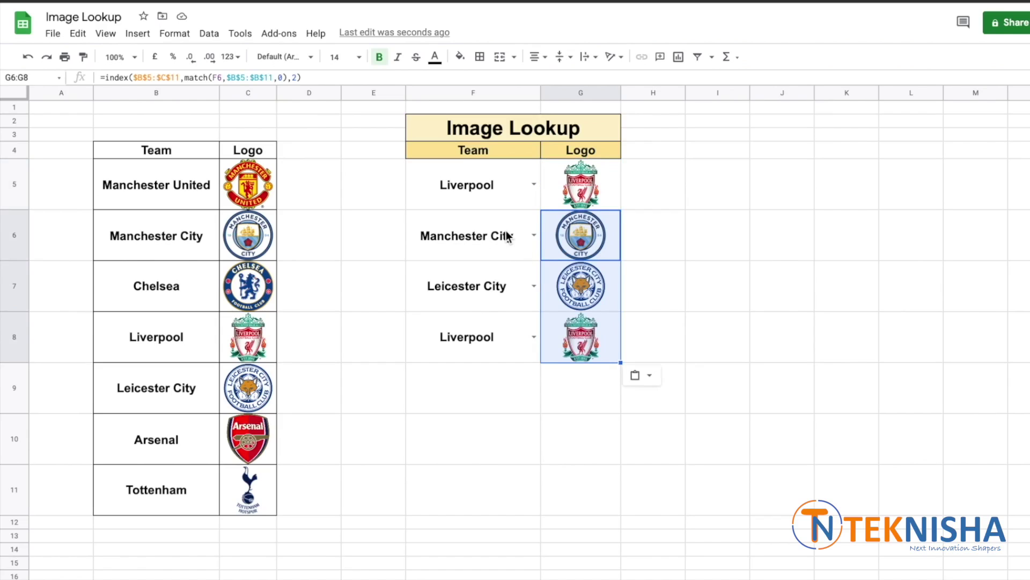
click(533, 337)
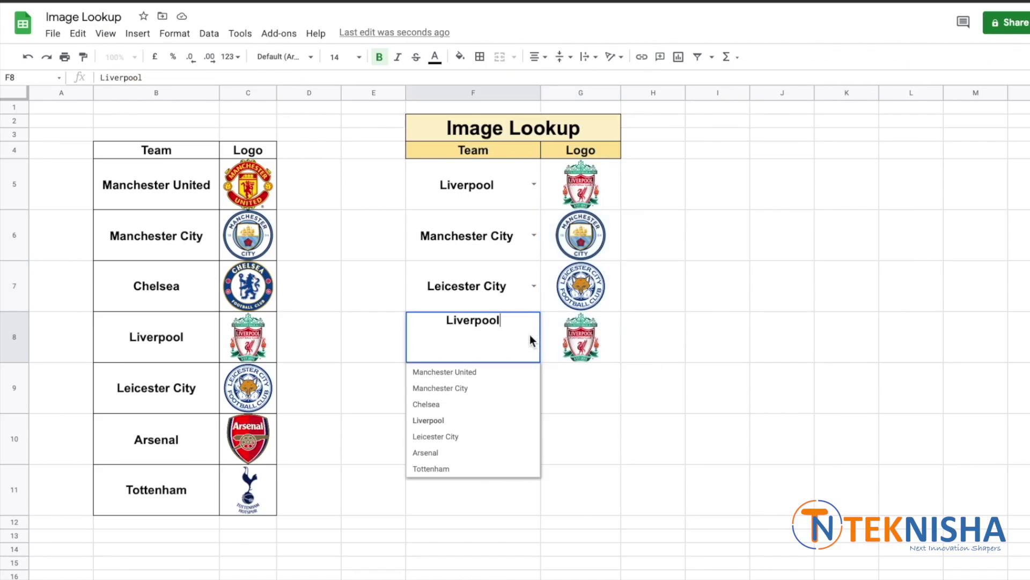
Step: Choose Tottenham for F8, Arsenal for F7 and Manchester United for F6
click(436, 468)
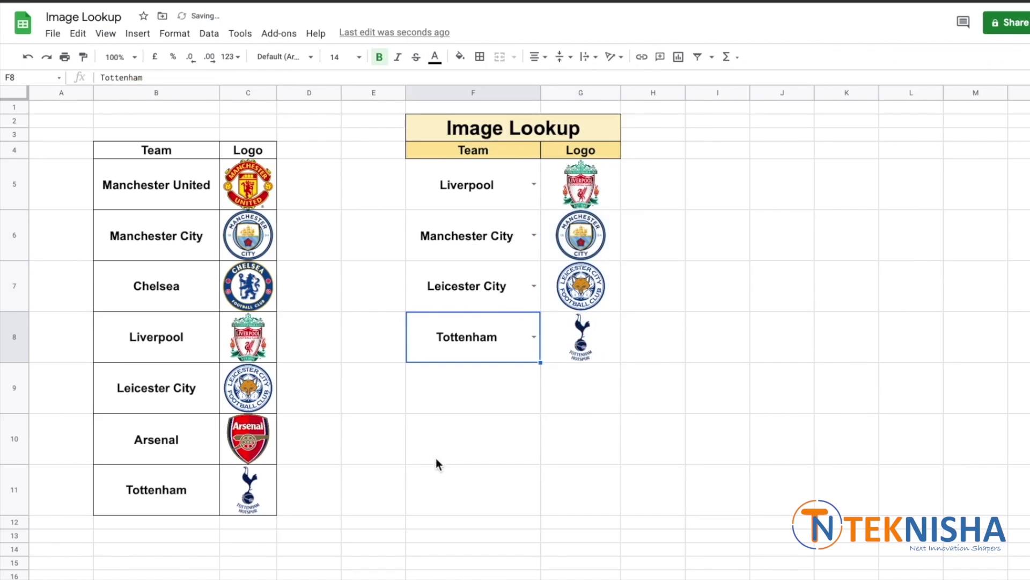
click(533, 286)
click(431, 403)
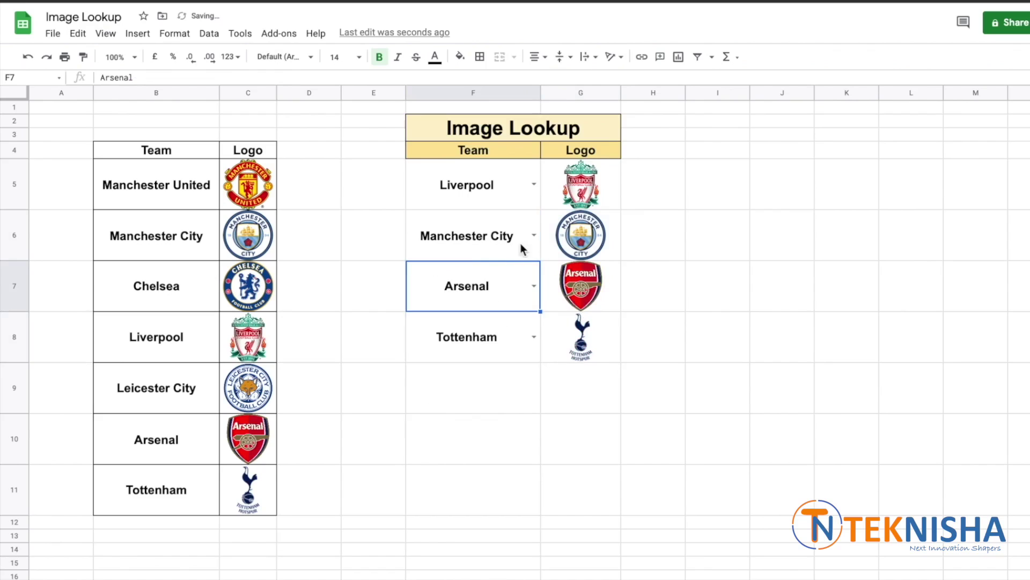
click(533, 234)
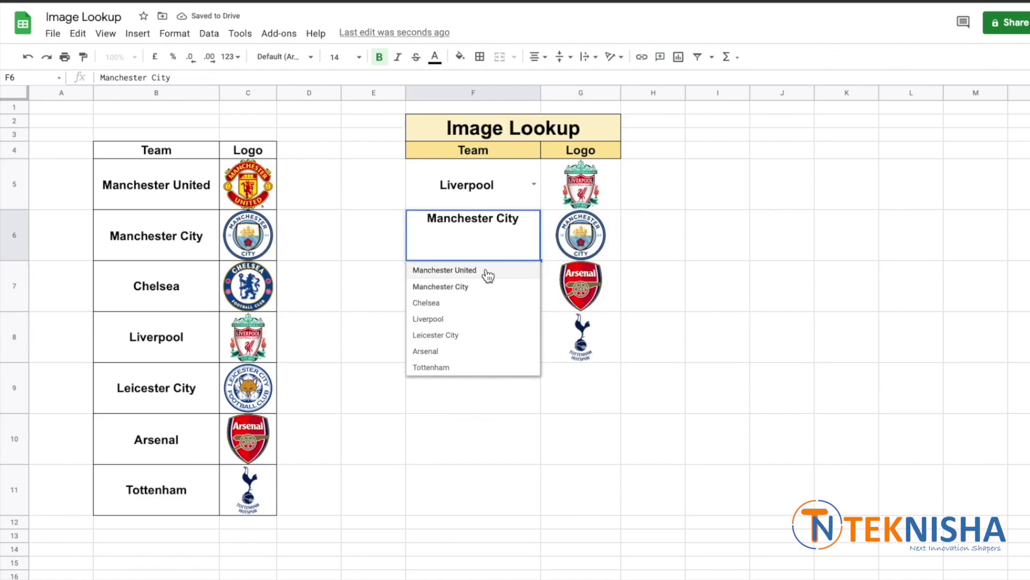
click(486, 270)
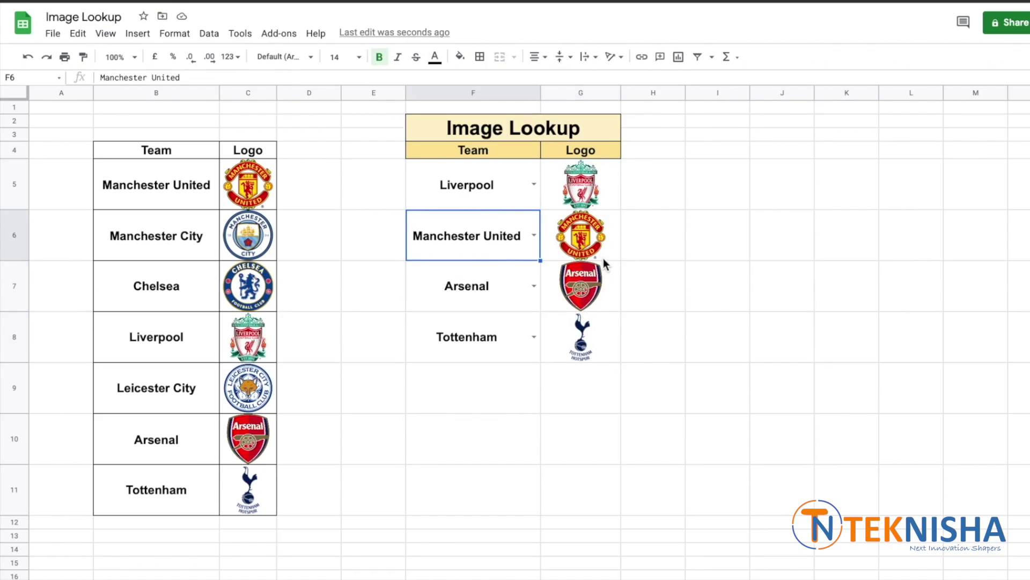